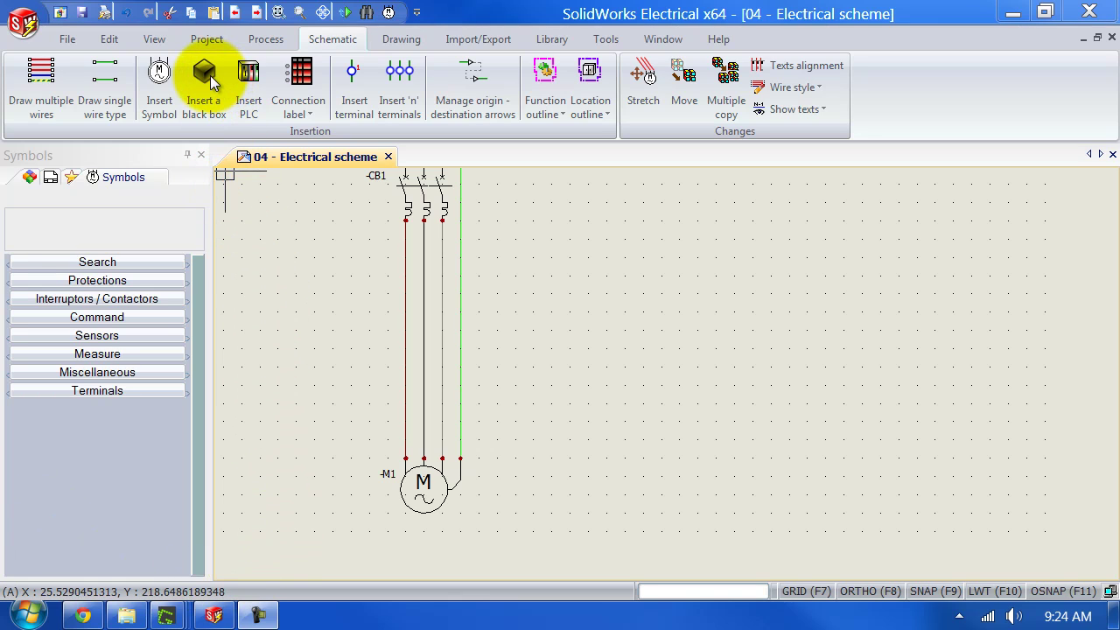
- Draw a black box spanning the four wires between CB1 and M1
{"action": "left_click", "coordinate": [210, 76]}
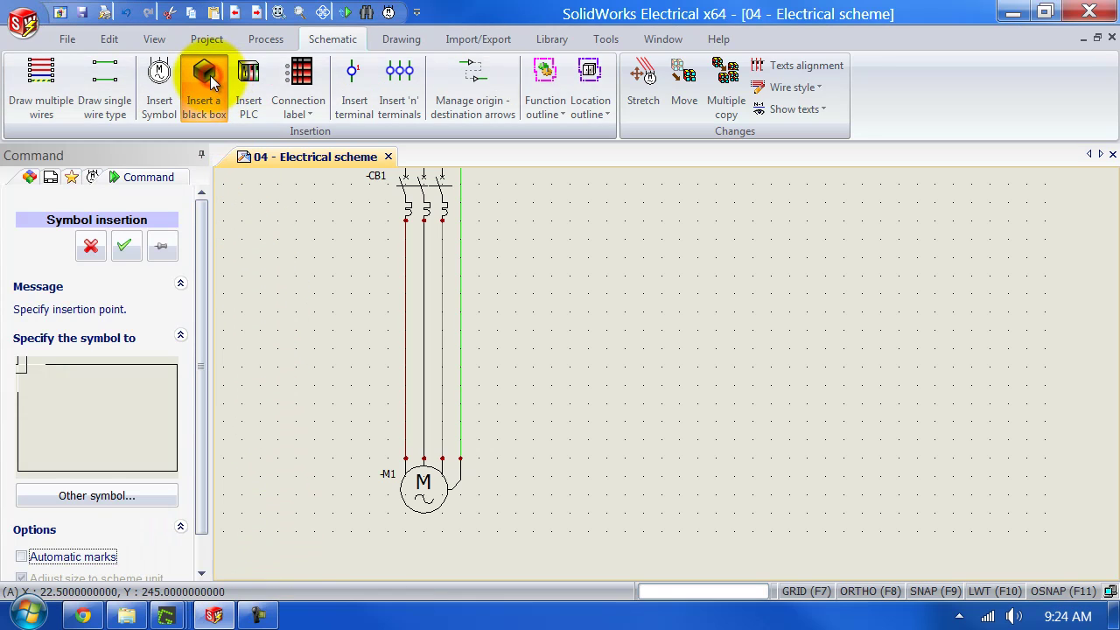
{"action": "left_click", "coordinate": [387, 276]}
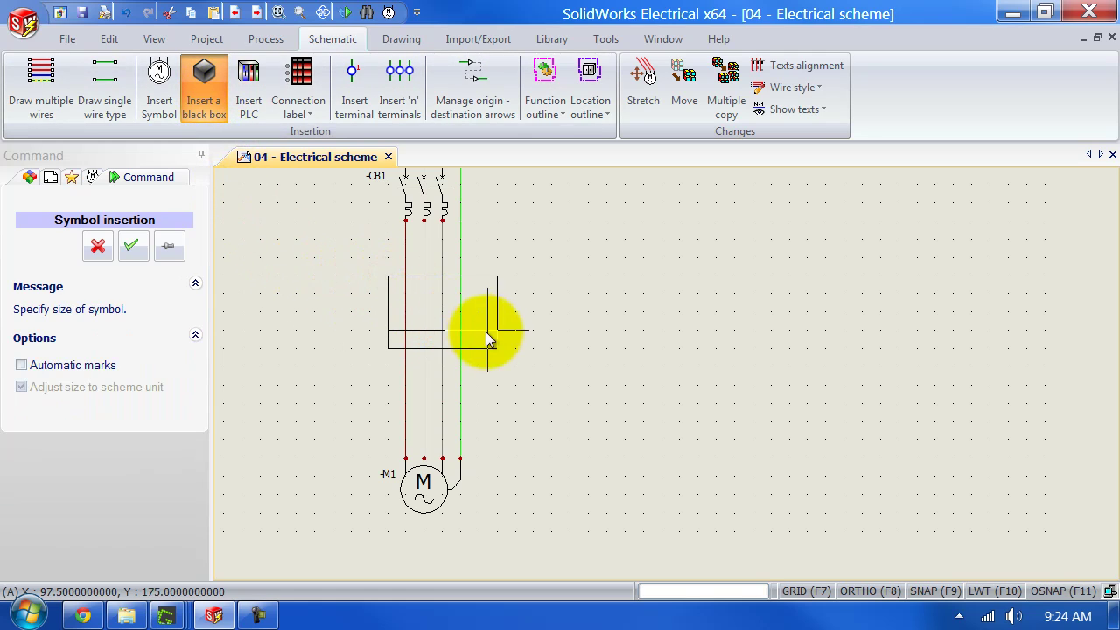
{"action": "left_click", "coordinate": [609, 347]}
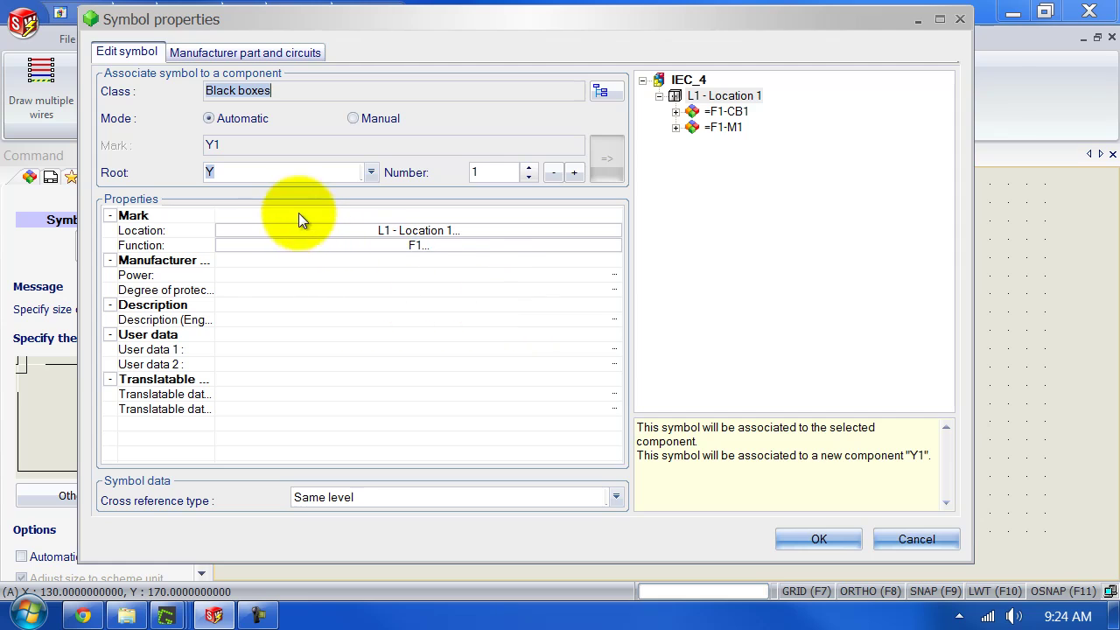
- Change the black box mark root from Y to DRV, giving DRV1
{"action": "left_click", "coordinate": [281, 170]}
{"action": "left_click_drag", "start_coordinate": [244, 171], "coordinate": [201, 172]}
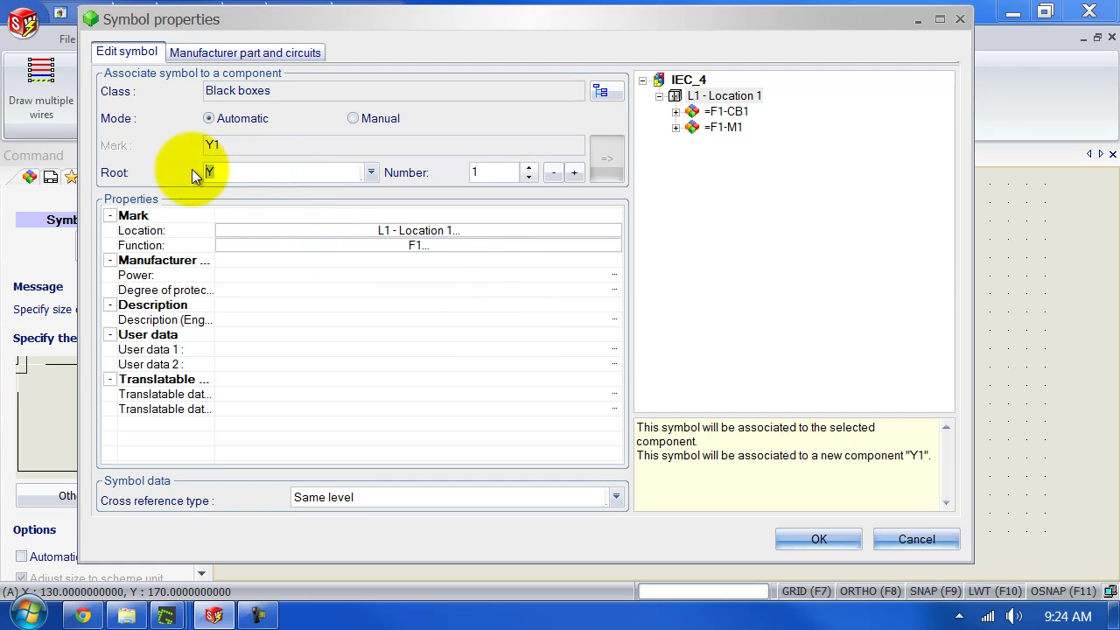
{"action": "type", "text": "dr"}
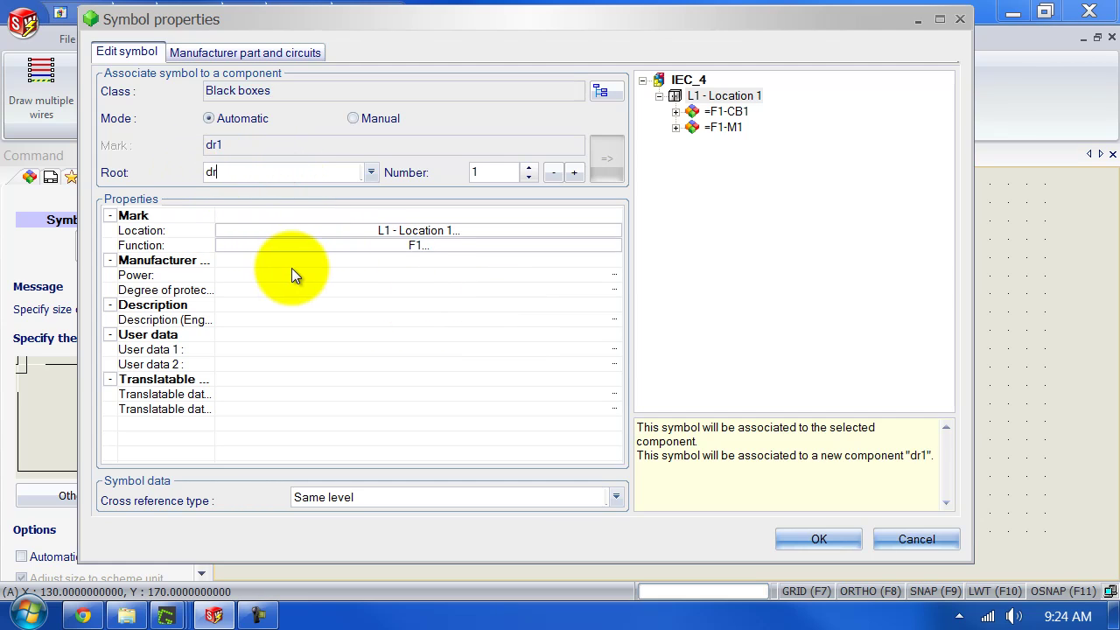
{"action": "key", "text": "BackSpace"}
{"action": "key", "text": "BackSpace"}
{"action": "type", "text": "DRV"}
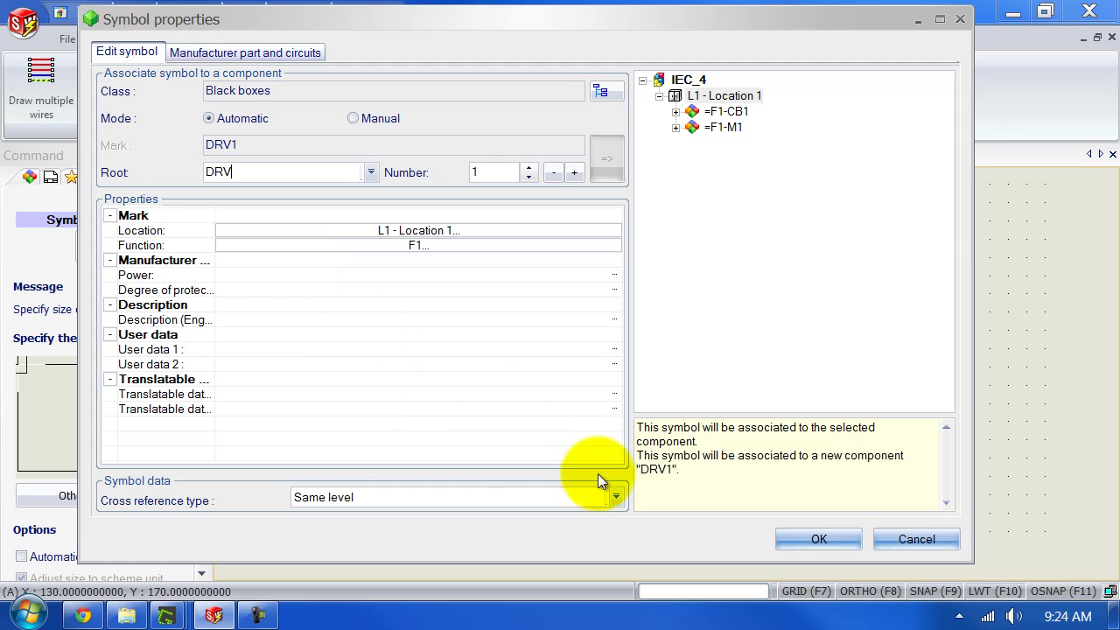
- Confirm the black box properties and zoom in on the DRV1 box
{"action": "left_click", "coordinate": [818, 540]}
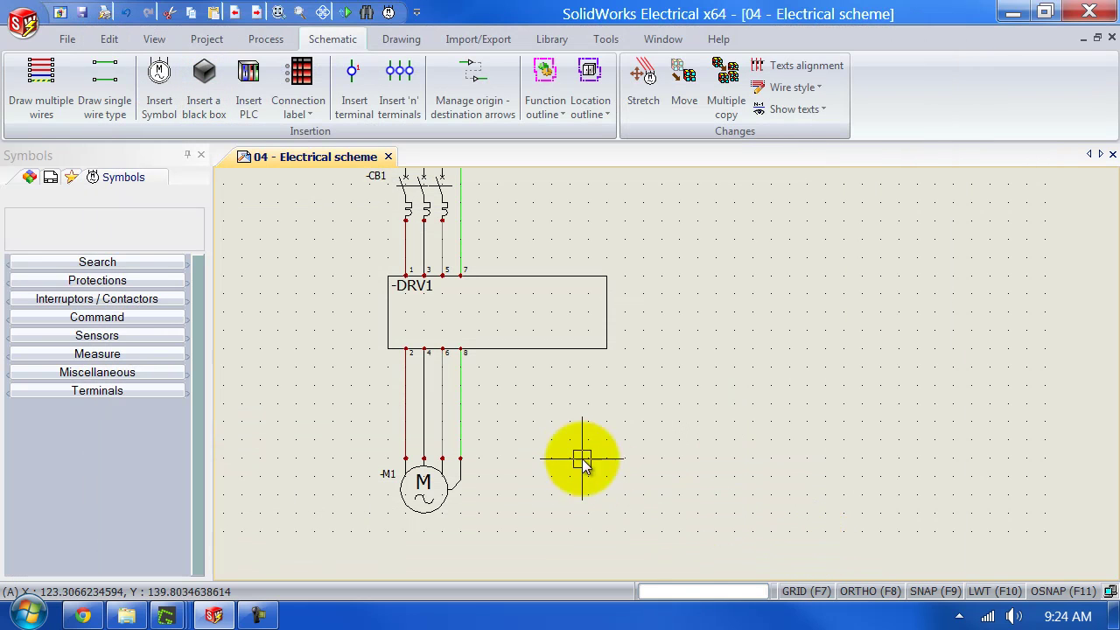
{"action": "scroll", "coordinate": [420, 316], "scroll_direction": "up", "scroll_amount": 1}
{"action": "scroll", "coordinate": [420, 320], "scroll_direction": "up", "scroll_amount": 3}
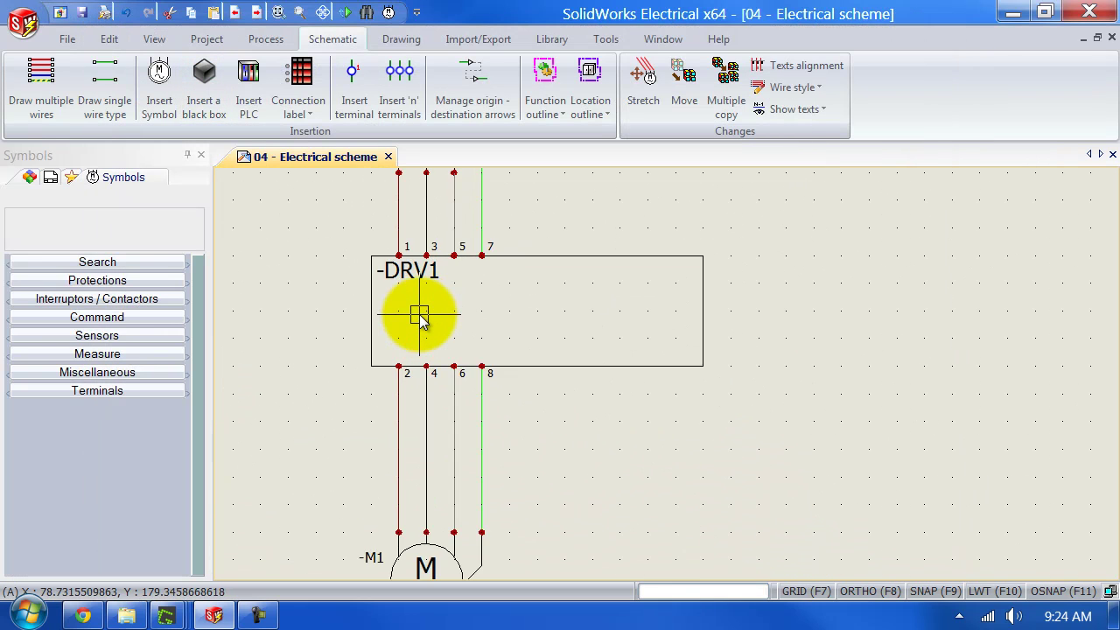
{"action": "middle_click_drag", "start_coordinate": [418, 317], "coordinate": [410, 358]}
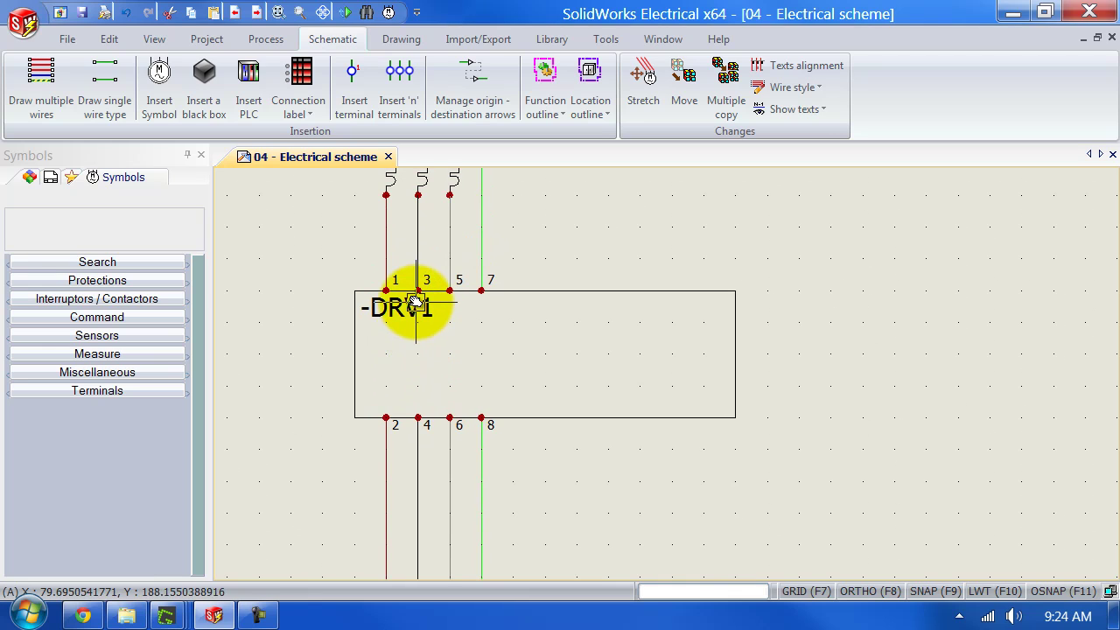
{"action": "scroll", "coordinate": [411, 299], "scroll_direction": "up", "scroll_amount": 1}
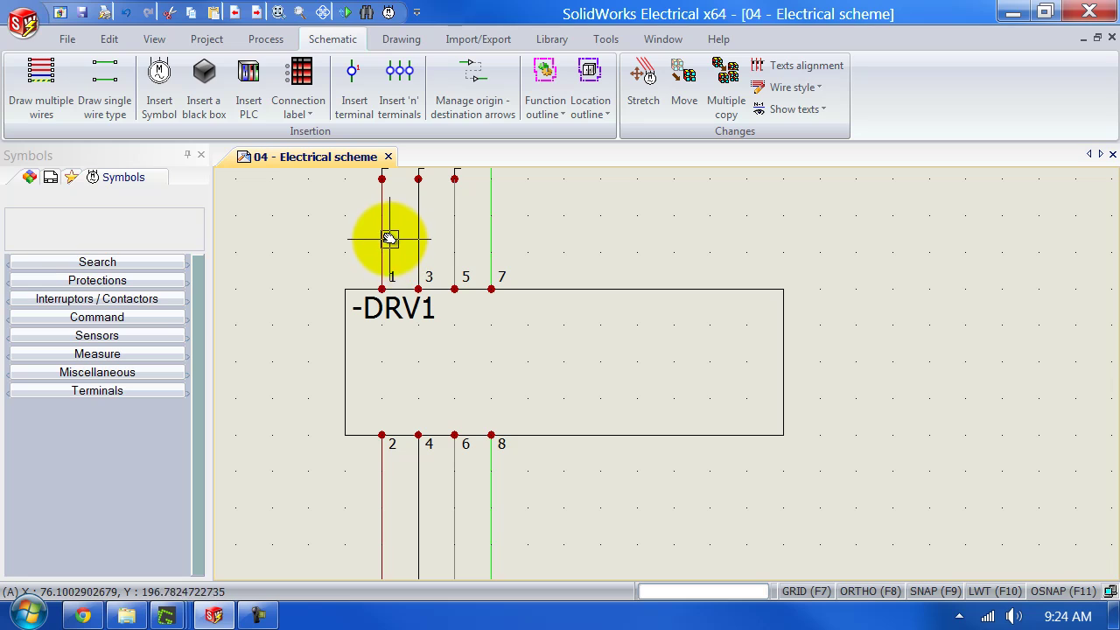
- Move the -DRV1 label lower inside the black box
{"action": "left_click", "coordinate": [382, 309]}
{"action": "left_click", "coordinate": [352, 326]}
{"action": "left_click", "coordinate": [346, 377]}
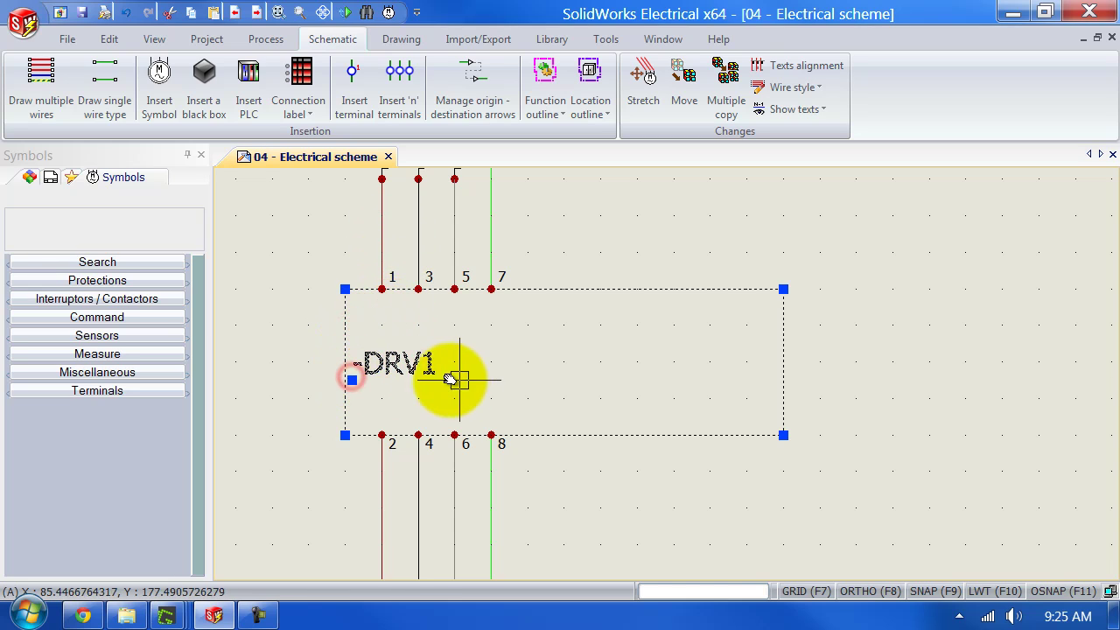
{"action": "left_click", "coordinate": [499, 375]}
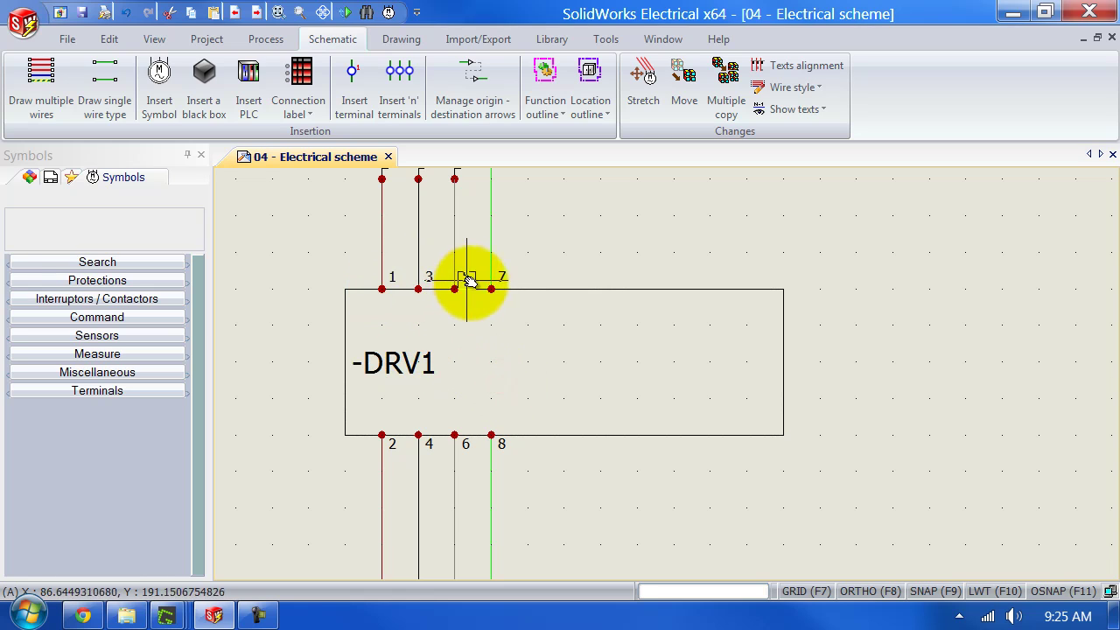
- Open DRV1's symbol properties and select circuits 1–3 in the circuits list
{"action": "right_click", "coordinate": [596, 434]}
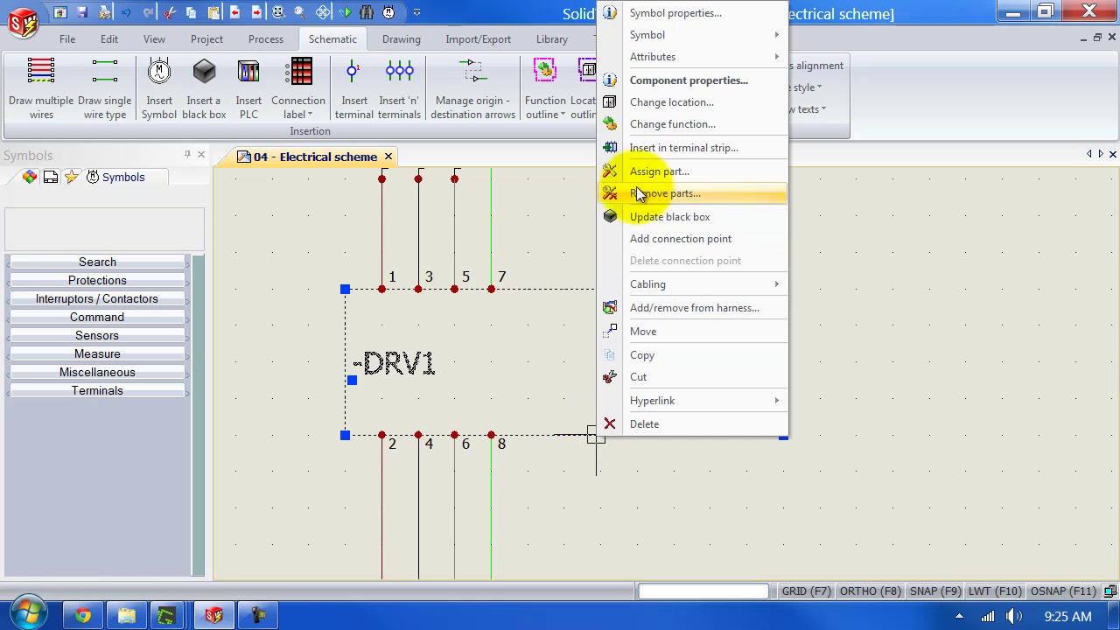
{"action": "left_click", "coordinate": [660, 14]}
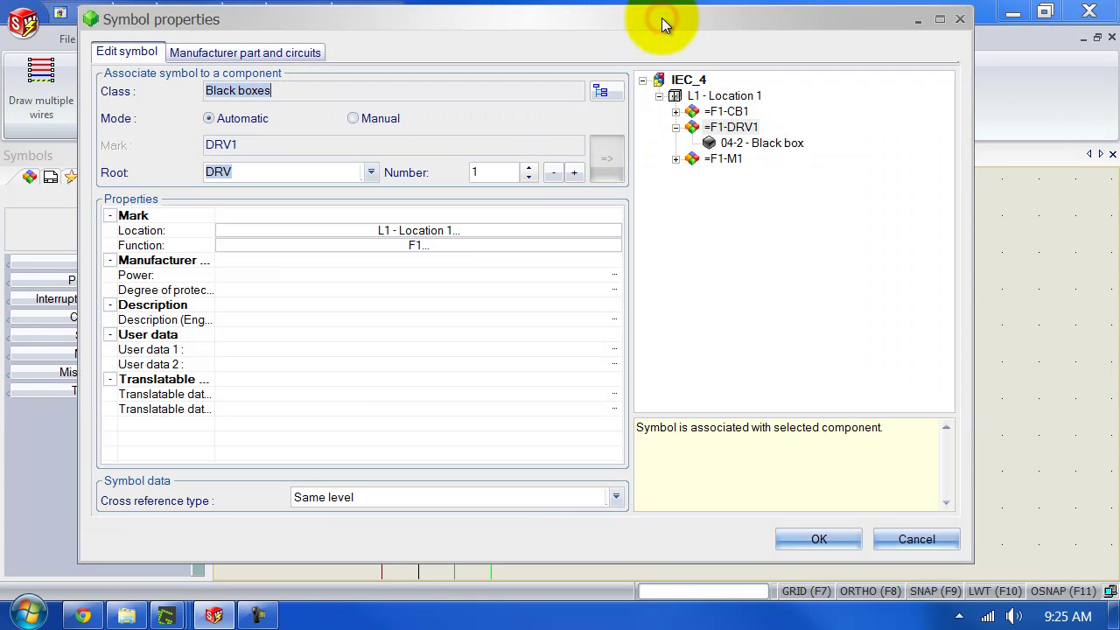
{"action": "left_click", "coordinate": [289, 54]}
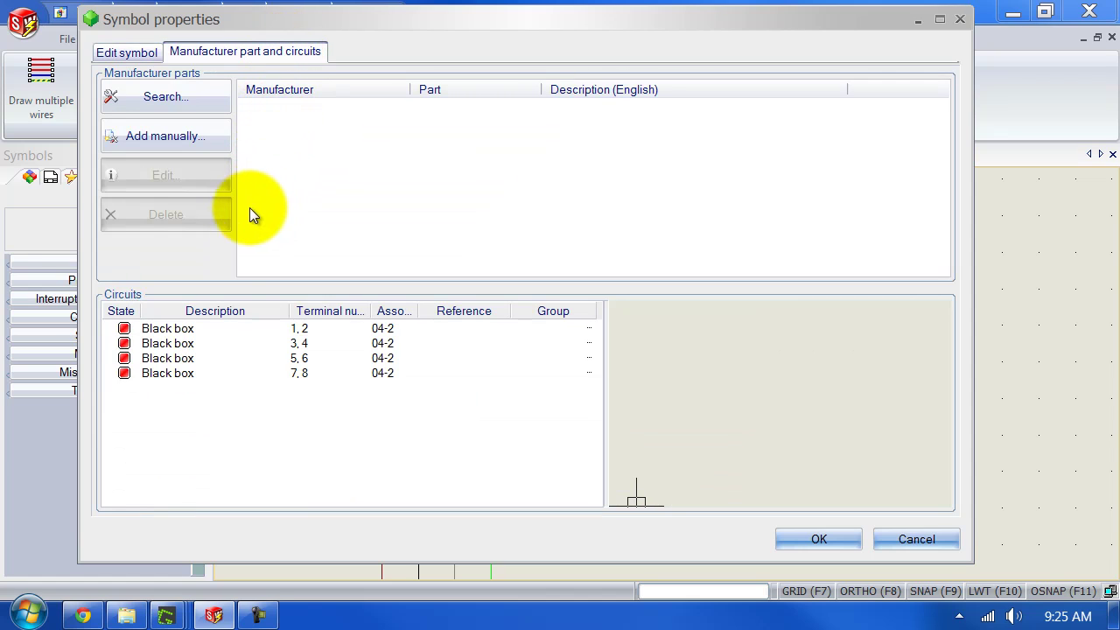
{"action": "left_click", "coordinate": [188, 330]}
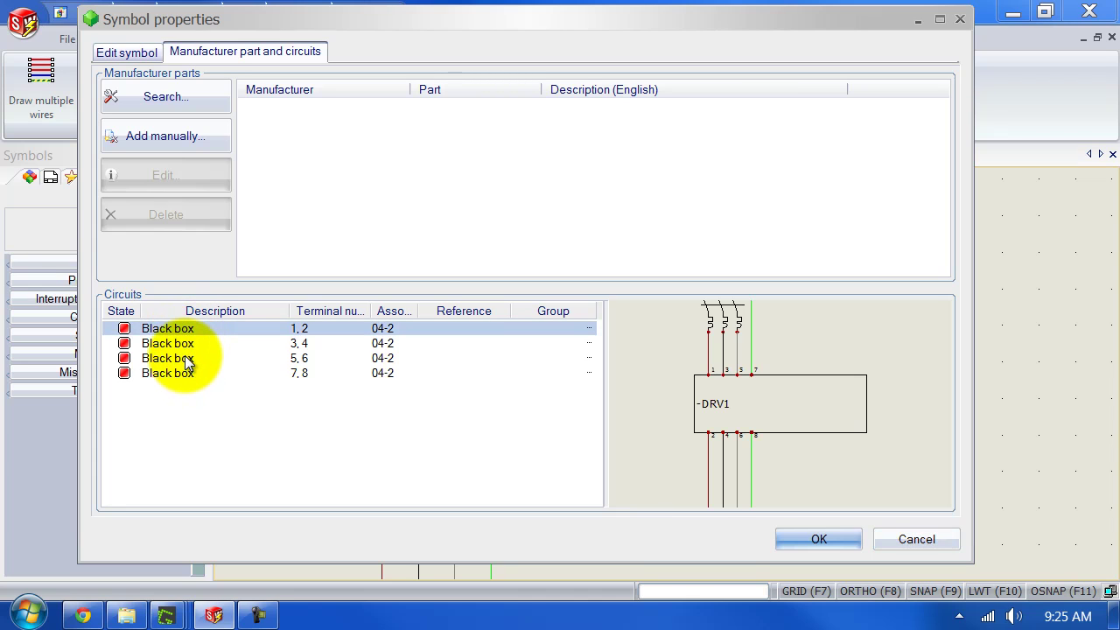
{"action": "left_click", "coordinate": [188, 359], "text": "shift"}
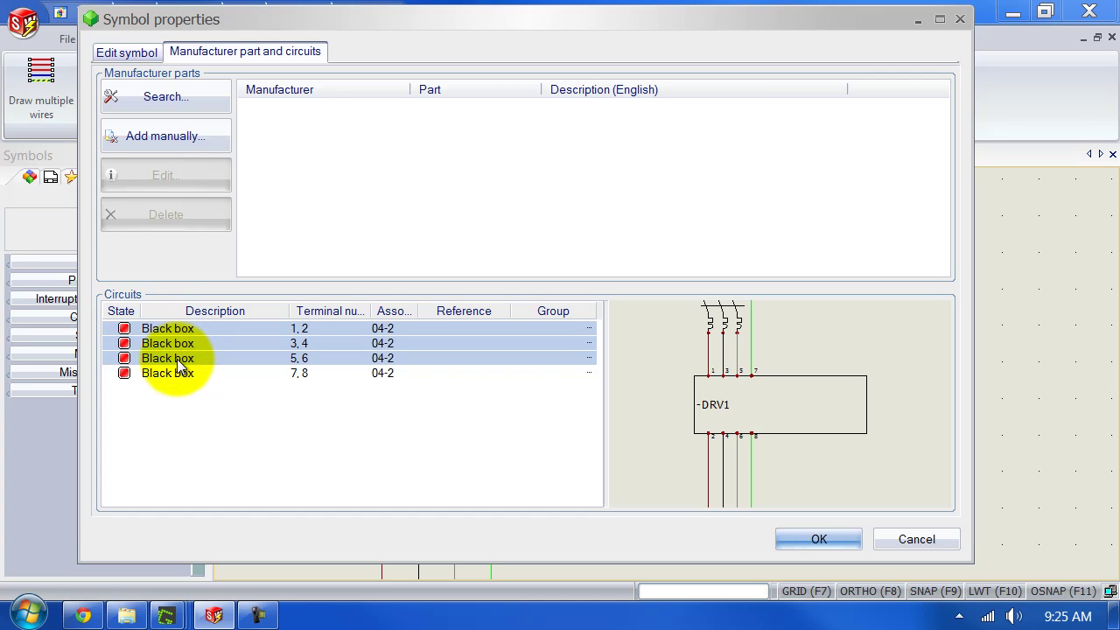
- Rename the selected circuits' terminals to L1, T1, L2, T2, L3 and T3
{"action": "right_click", "coordinate": [180, 363]}
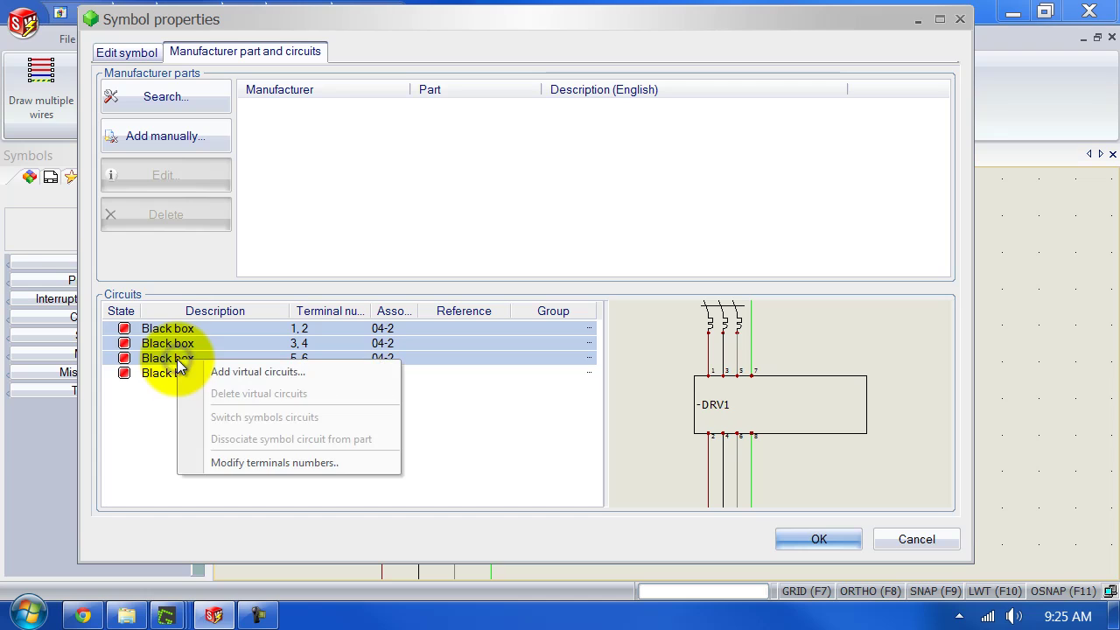
{"action": "left_click", "coordinate": [222, 464]}
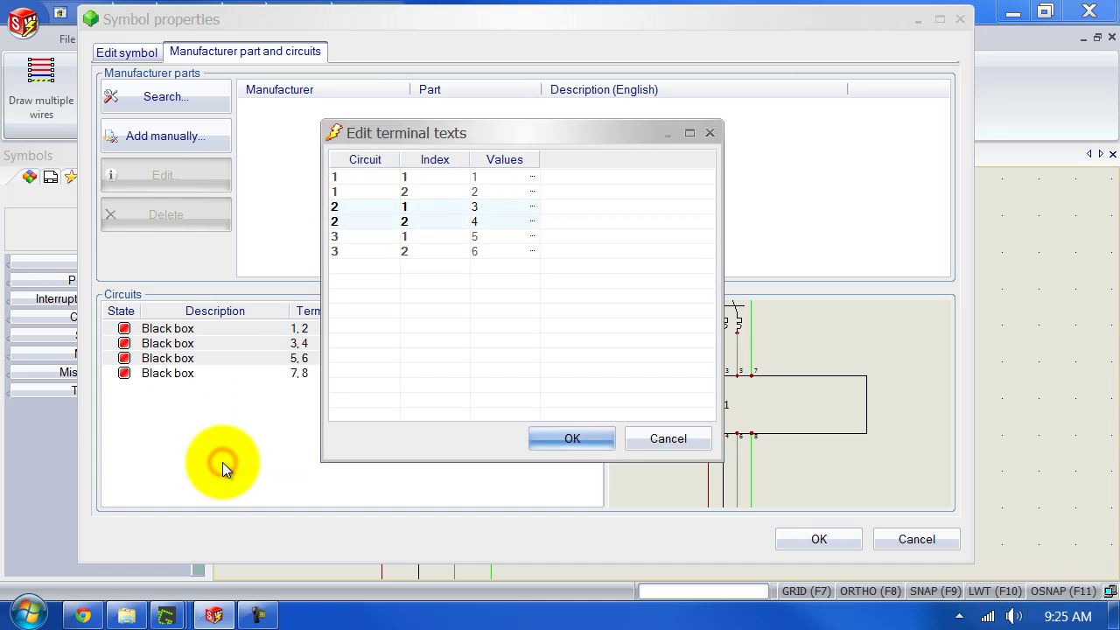
{"action": "double_click", "coordinate": [497, 175]}
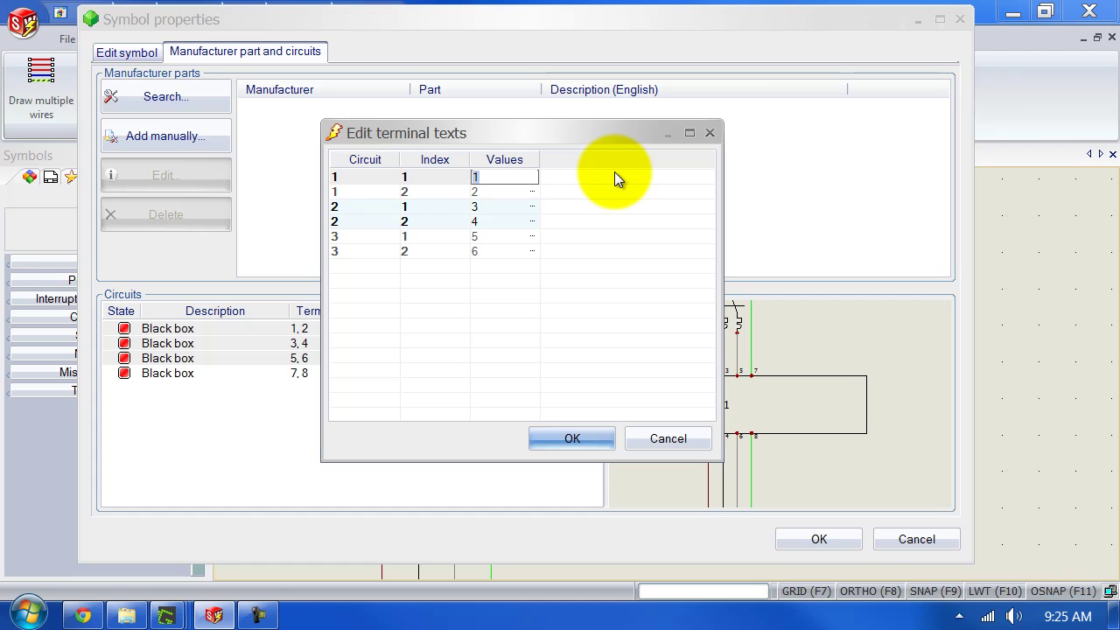
{"action": "type", "text": "L1"}
{"action": "key", "text": "Down"}
{"action": "type", "text": "T1"}
{"action": "key", "text": "Down"}
{"action": "type", "text": "L2"}
{"action": "key", "text": "Down"}
{"action": "type", "text": "T2"}
{"action": "key", "text": "Down"}
{"action": "type", "text": "L3"}
{"action": "key", "text": "Down"}
{"action": "type", "text": "T3"}
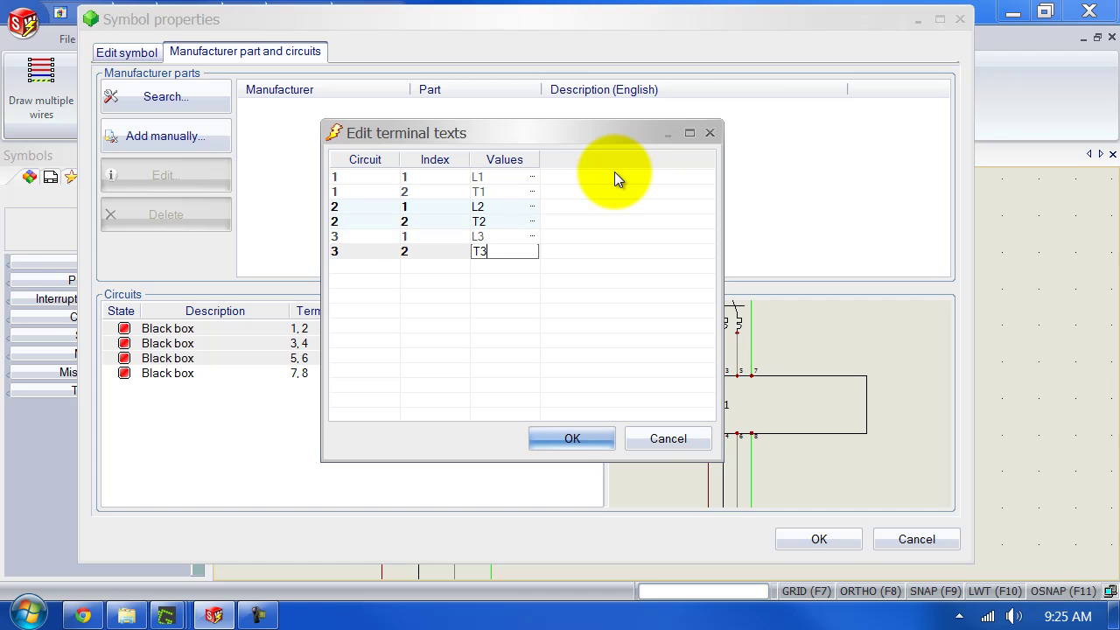
{"action": "left_click", "coordinate": [573, 436]}
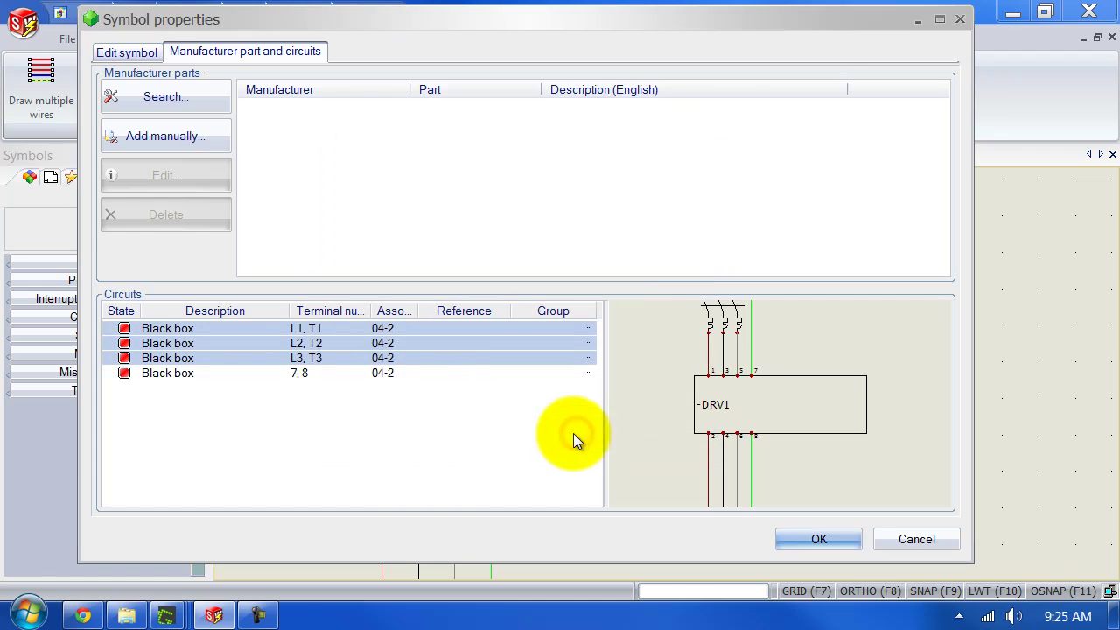
- Rename the fourth circuit's terminals 7 and 8 to GND and GND-M, then apply
{"action": "right_click", "coordinate": [166, 376]}
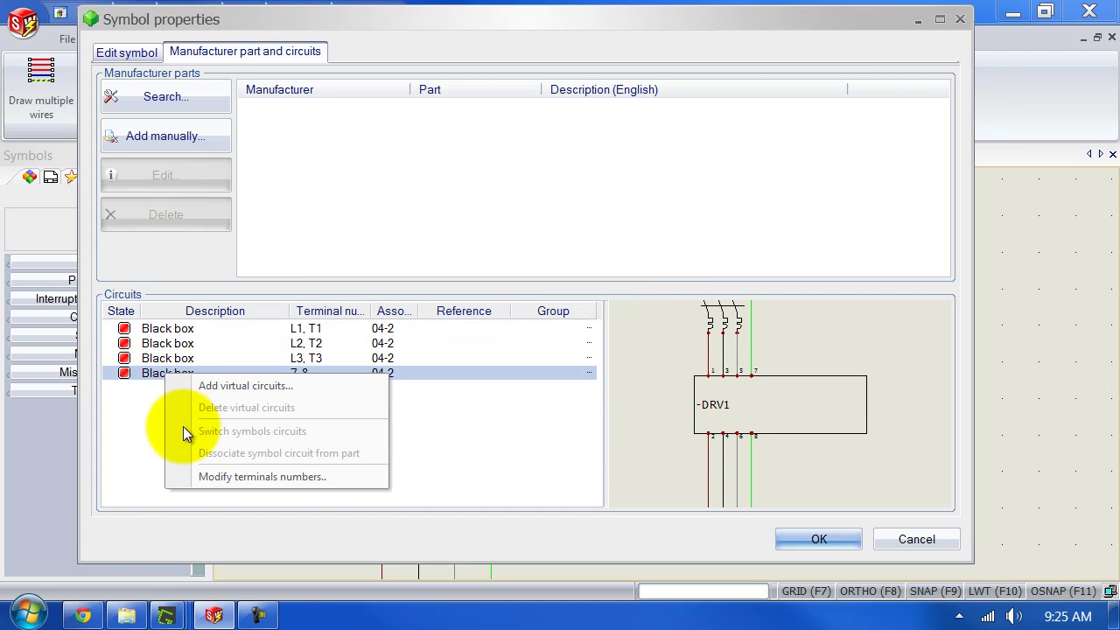
{"action": "left_click", "coordinate": [192, 476]}
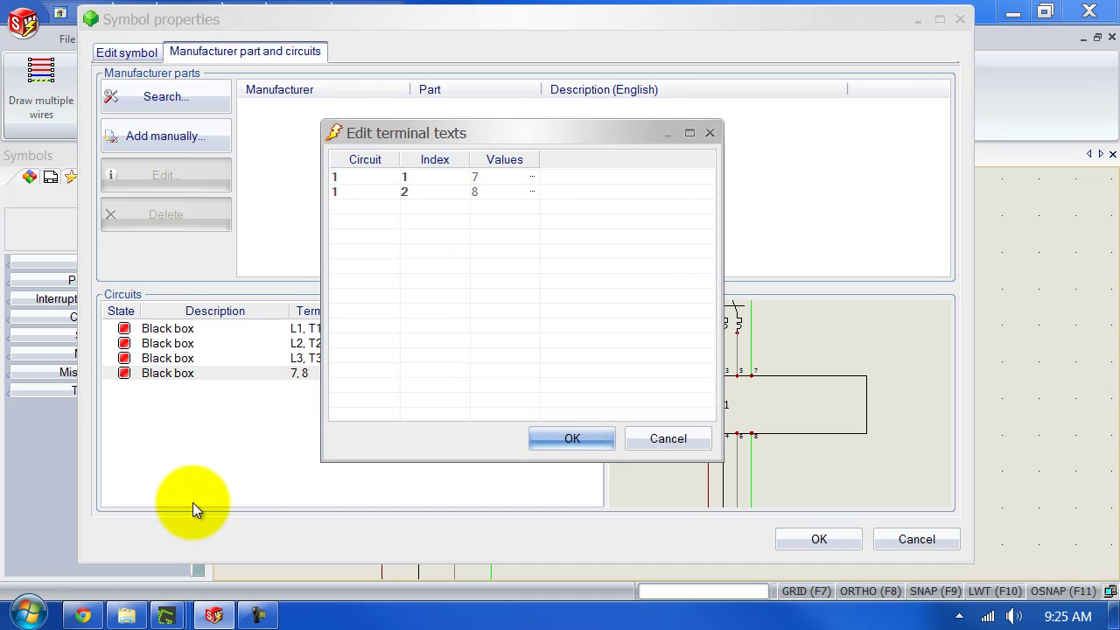
{"action": "left_click", "coordinate": [511, 180]}
{"action": "type", "text": "GND"}
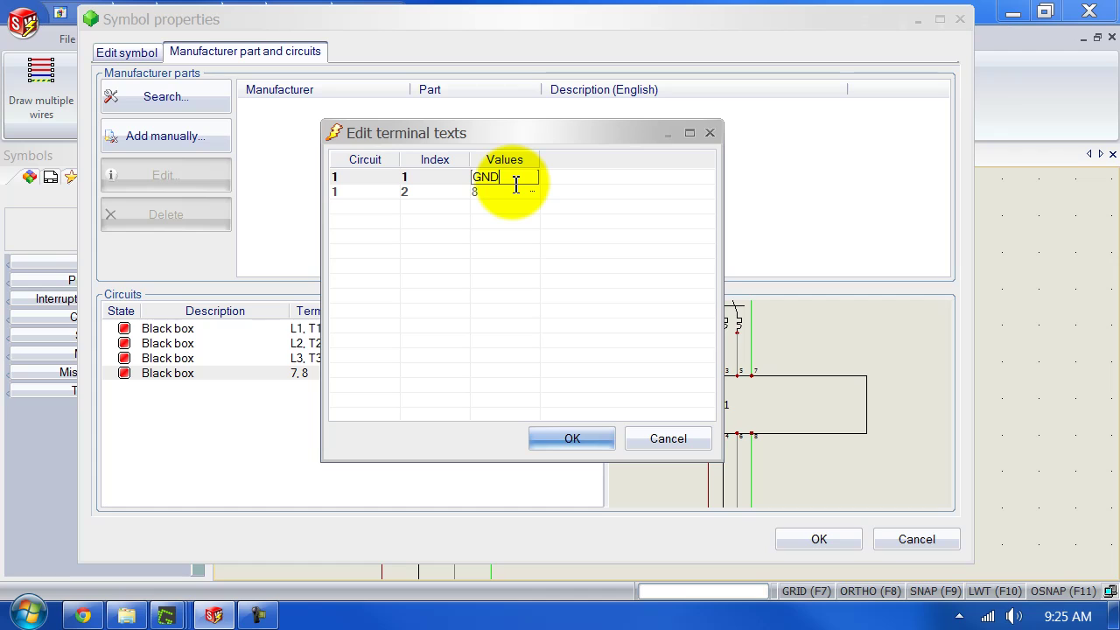
{"action": "left_click", "coordinate": [514, 189]}
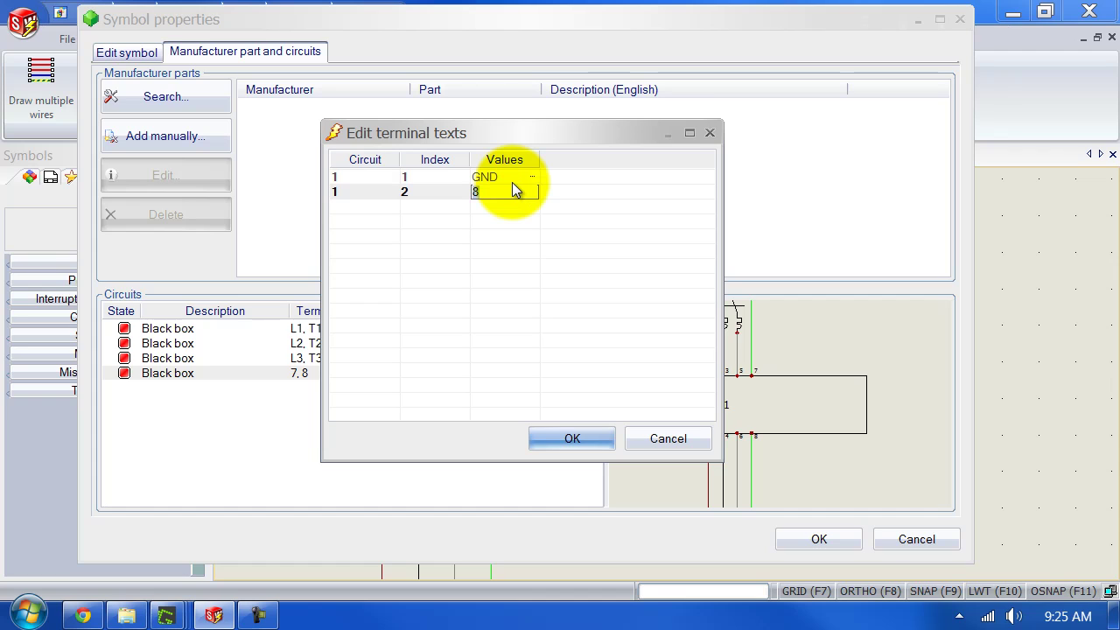
{"action": "type", "text": "GND-M"}
{"action": "left_click", "coordinate": [548, 434]}
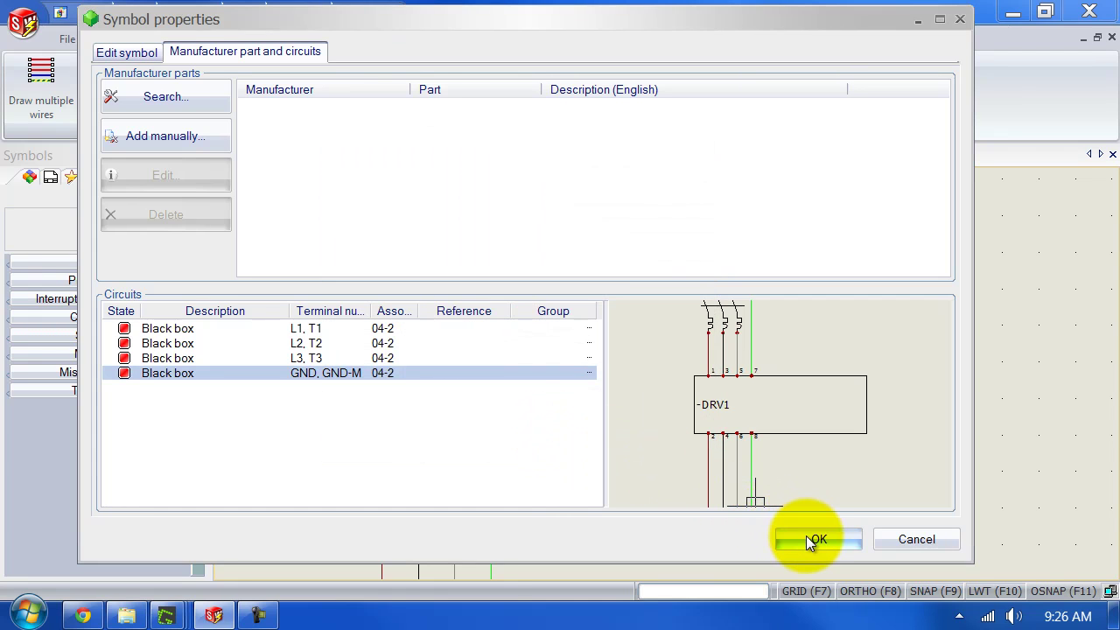
{"action": "left_click", "coordinate": [806, 537]}
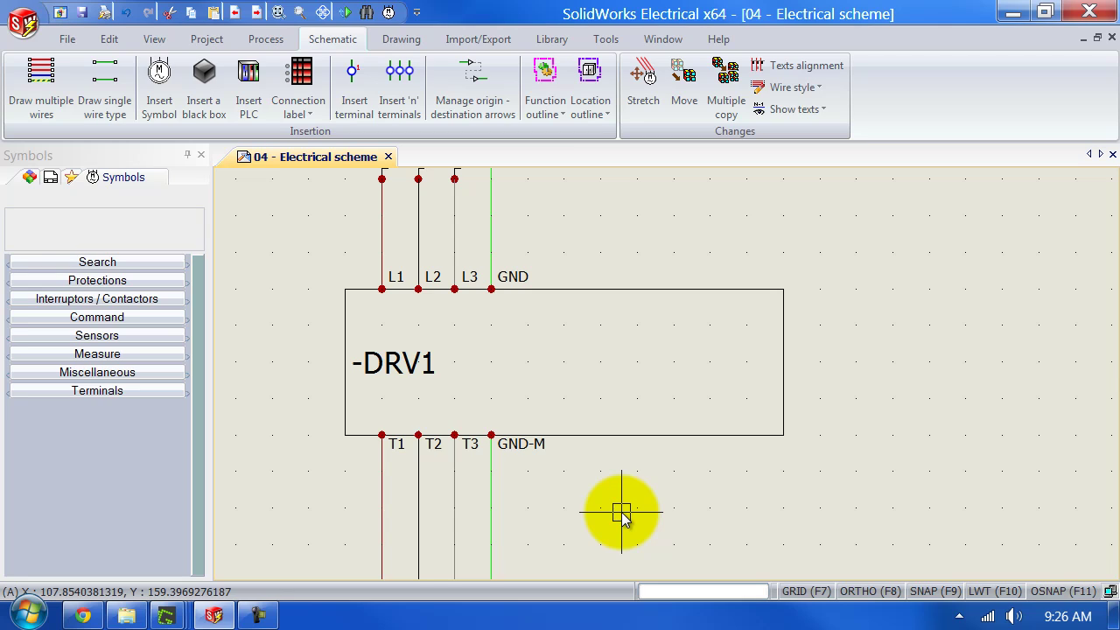
- Add five connection points along DRV1's top edge and three along its bottom edge
{"action": "right_click", "coordinate": [710, 437]}
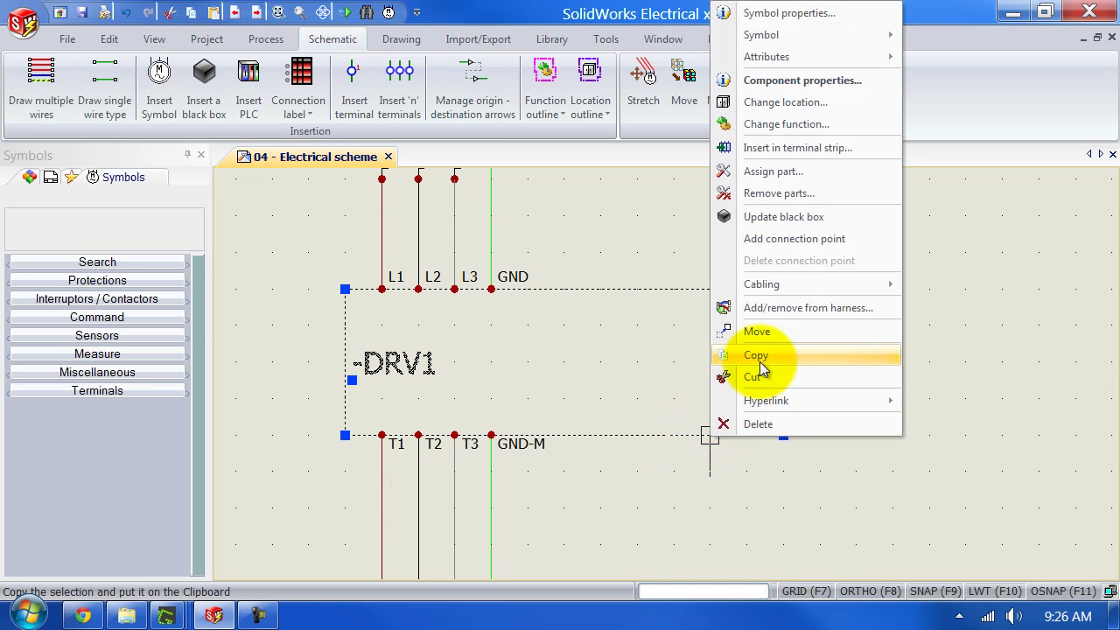
{"action": "left_click", "coordinate": [781, 239]}
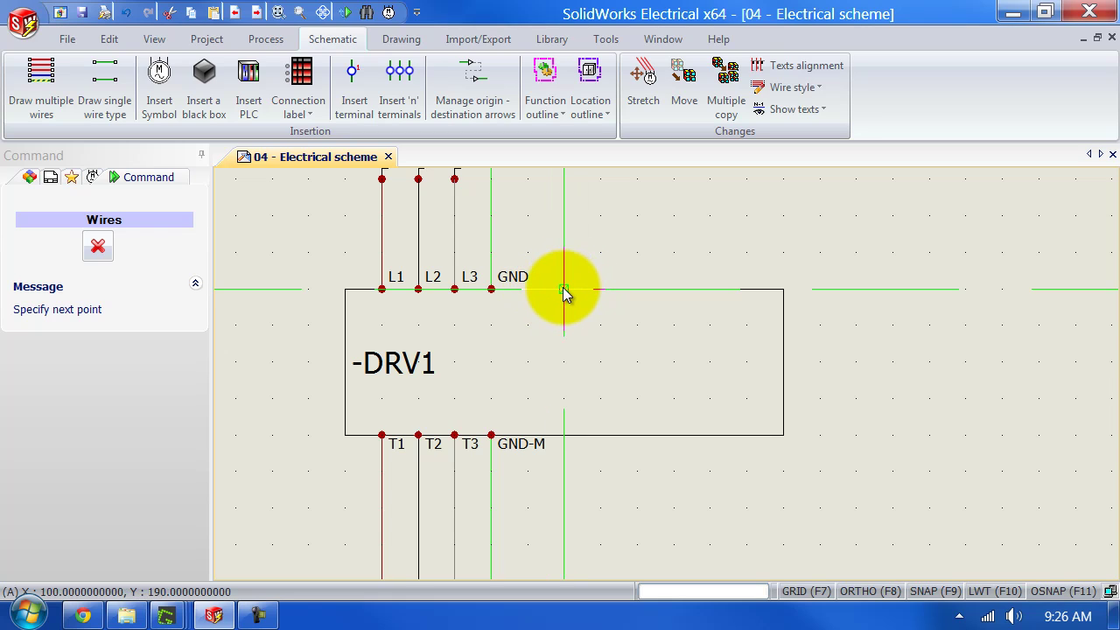
{"action": "left_click", "coordinate": [600, 290]}
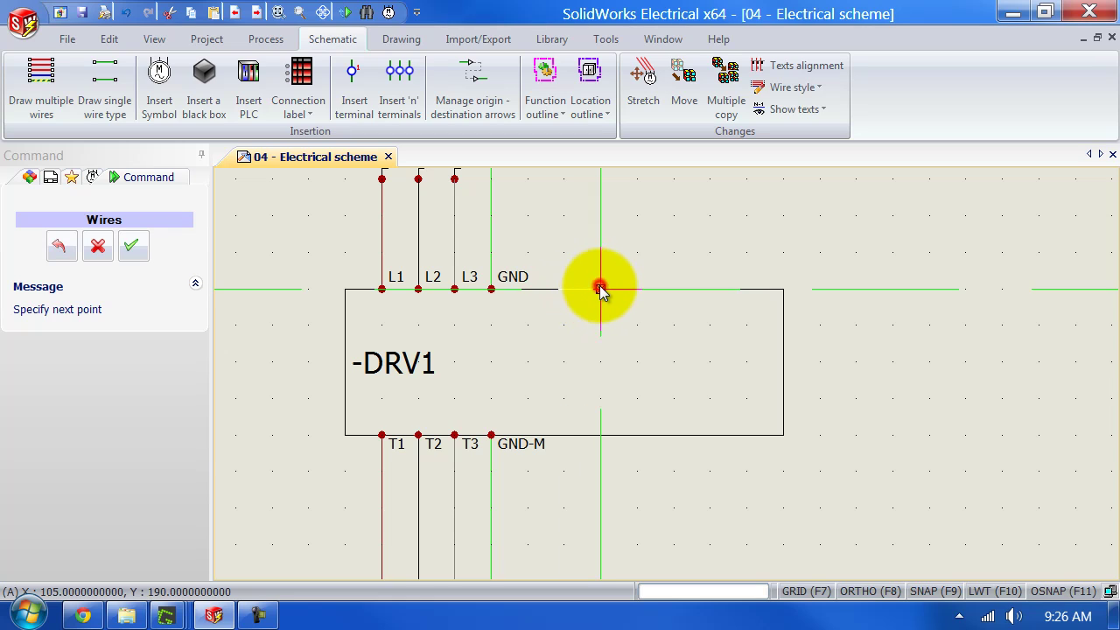
{"action": "left_click", "coordinate": [645, 297]}
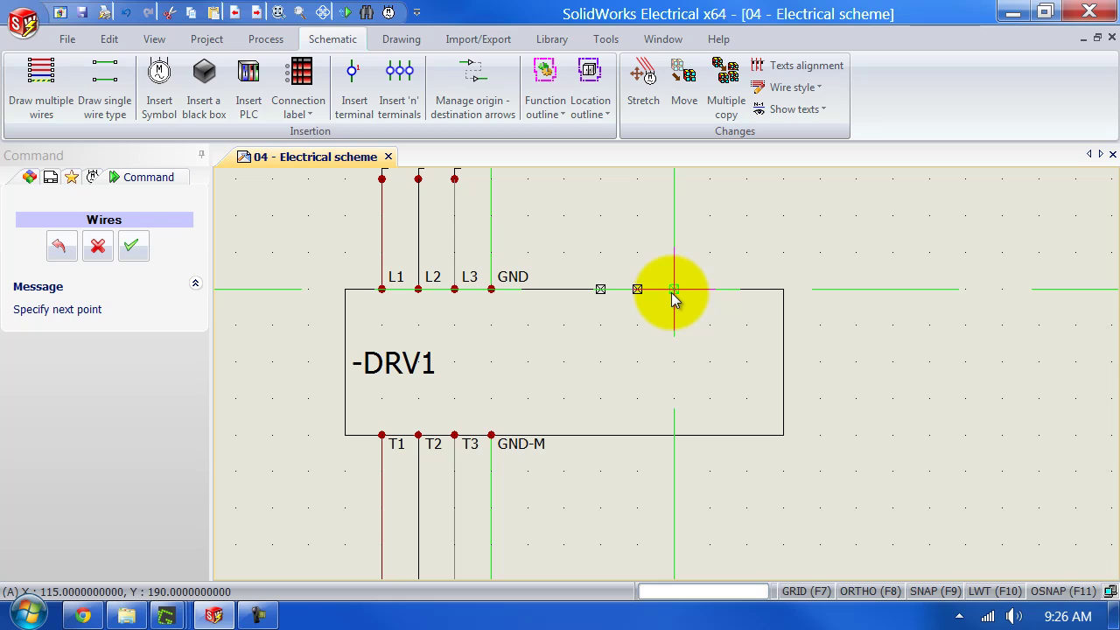
{"action": "left_click", "coordinate": [674, 297]}
{"action": "left_click", "coordinate": [709, 296]}
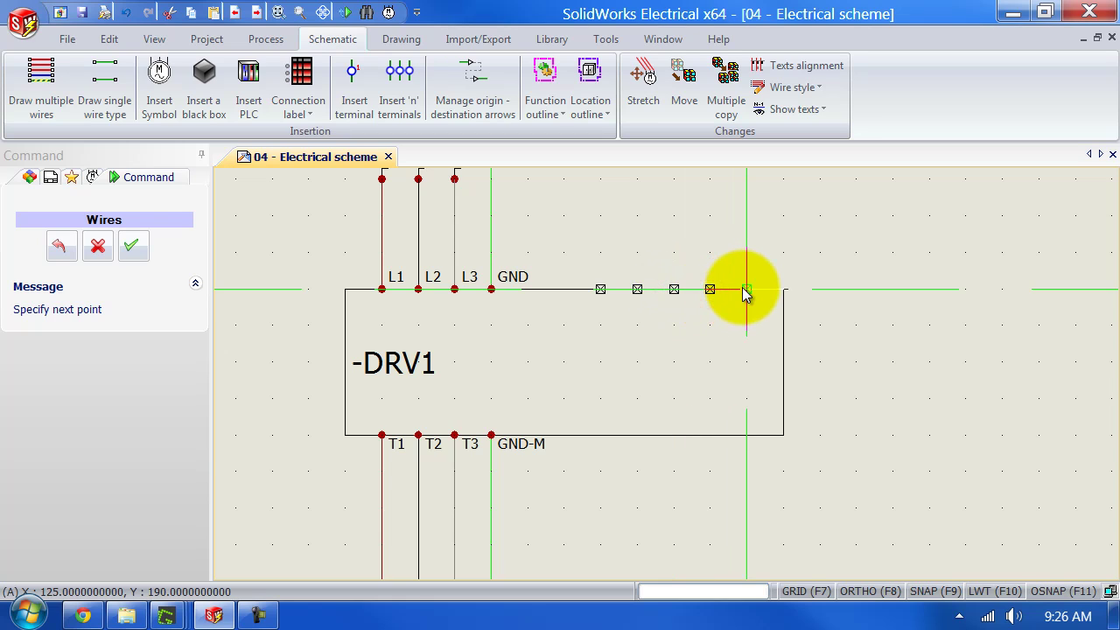
{"action": "left_click", "coordinate": [746, 290]}
{"action": "left_click", "coordinate": [601, 435]}
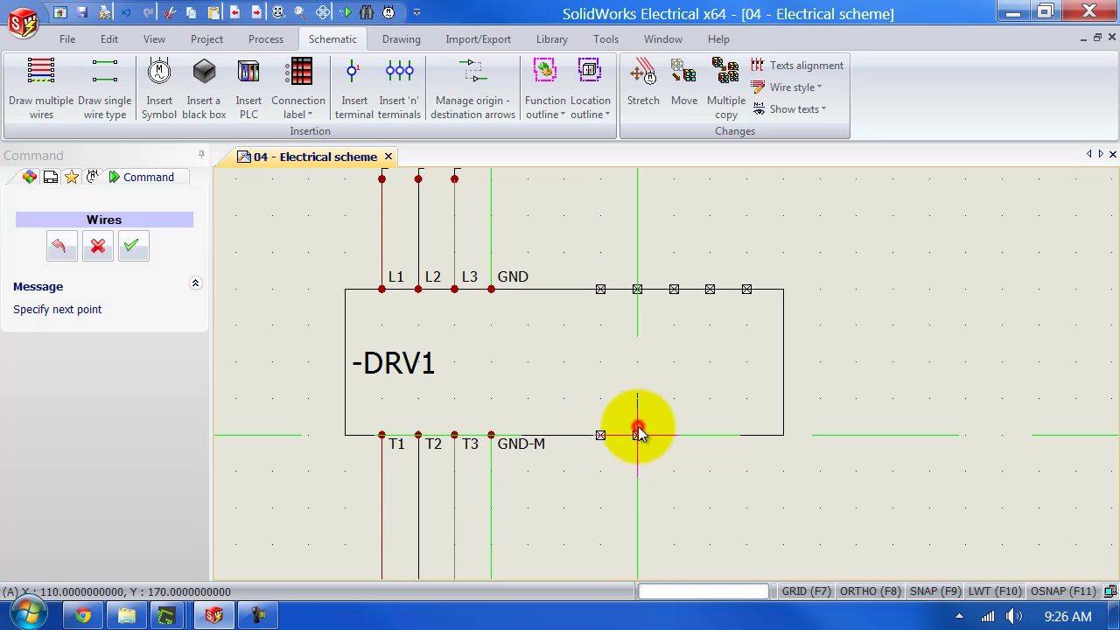
{"action": "left_click", "coordinate": [638, 434]}
{"action": "left_click", "coordinate": [675, 435]}
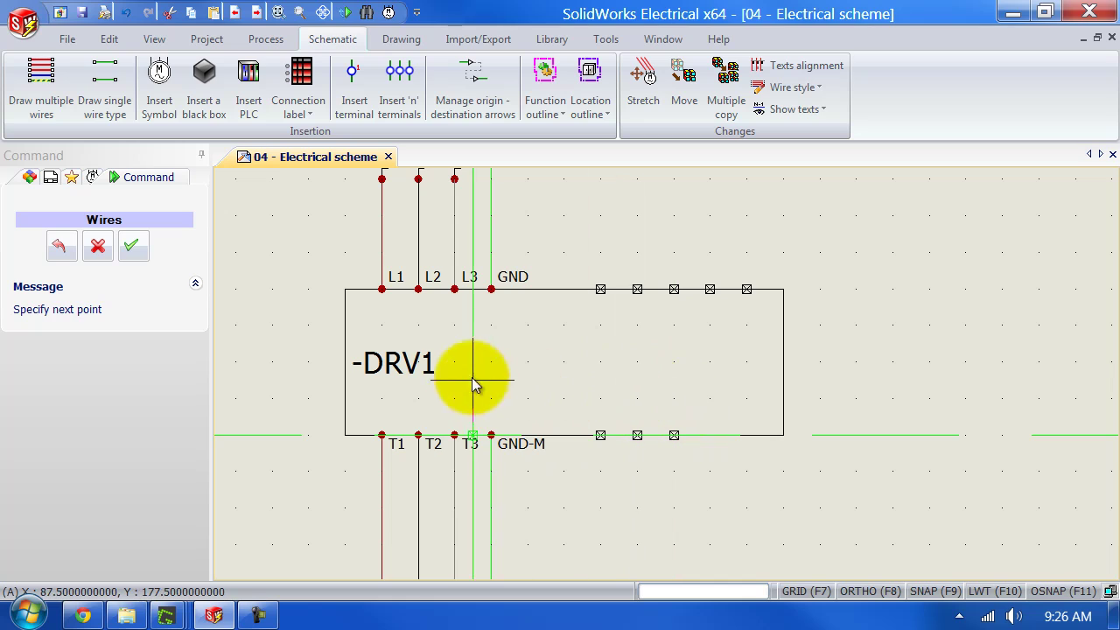
{"action": "left_click", "coordinate": [131, 248]}
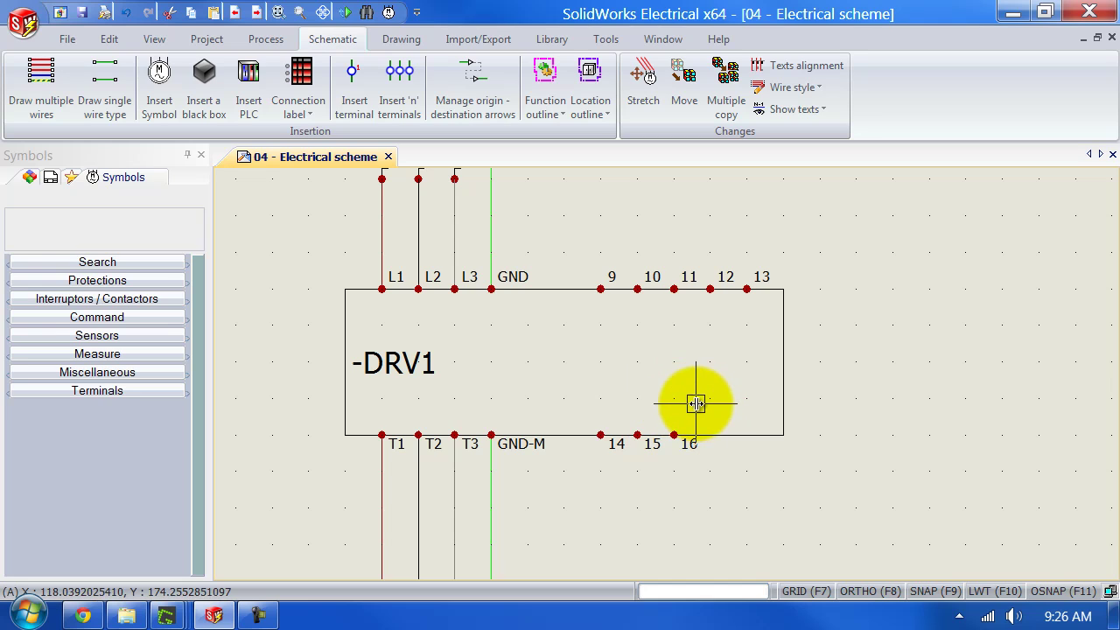
- Reopen DRV1's symbol properties on the circuits list and select circuits 9 through 13
{"action": "right_click", "coordinate": [784, 317]}
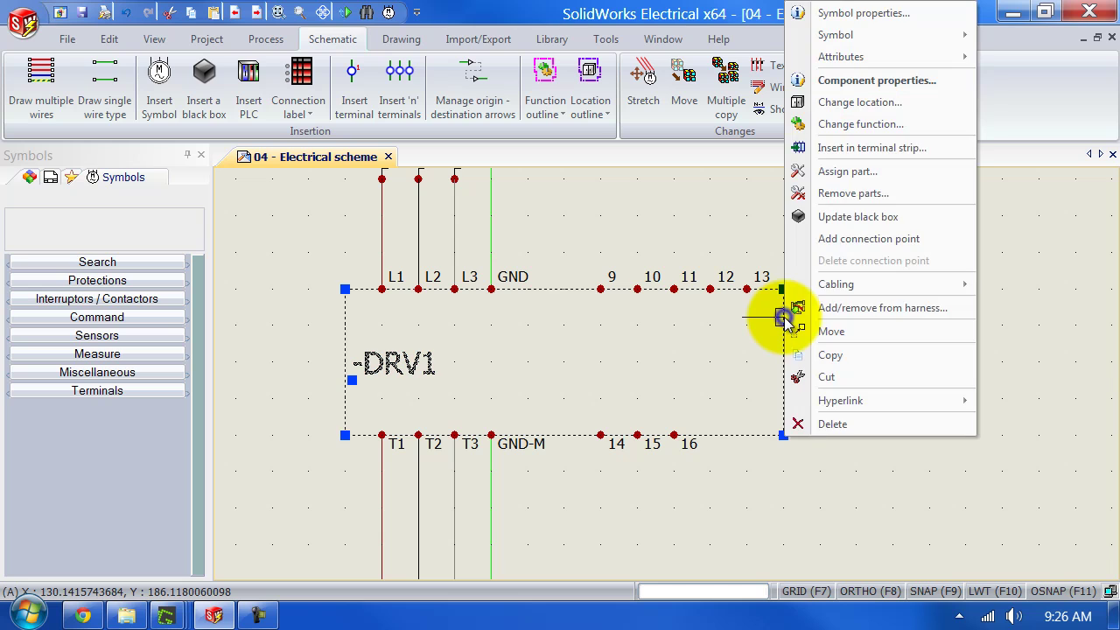
{"action": "left_click", "coordinate": [891, 25]}
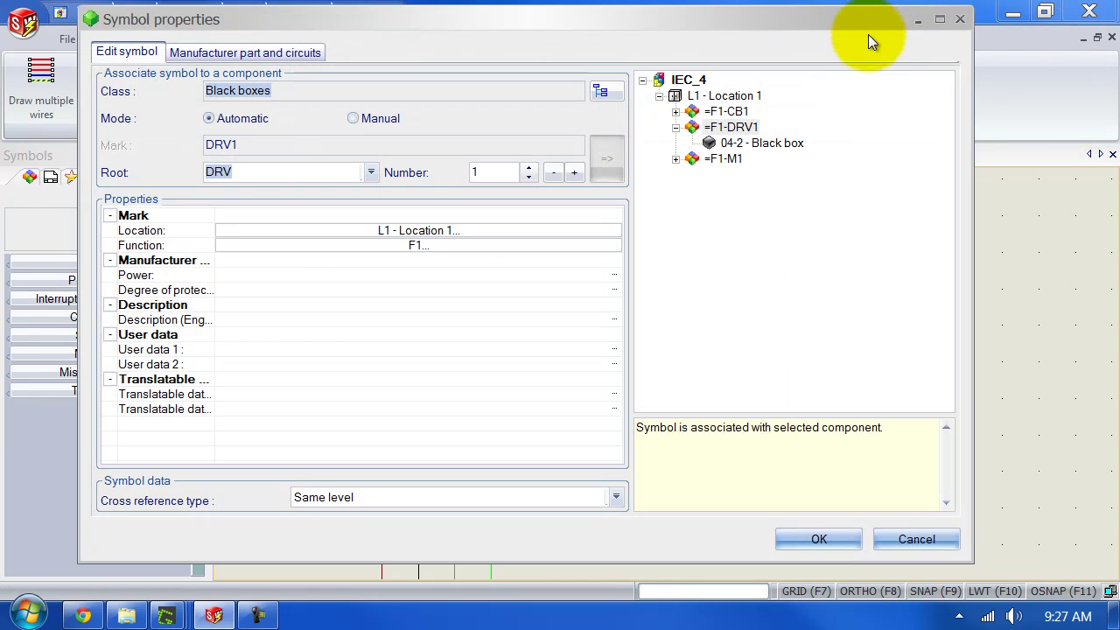
{"action": "left_click", "coordinate": [264, 54]}
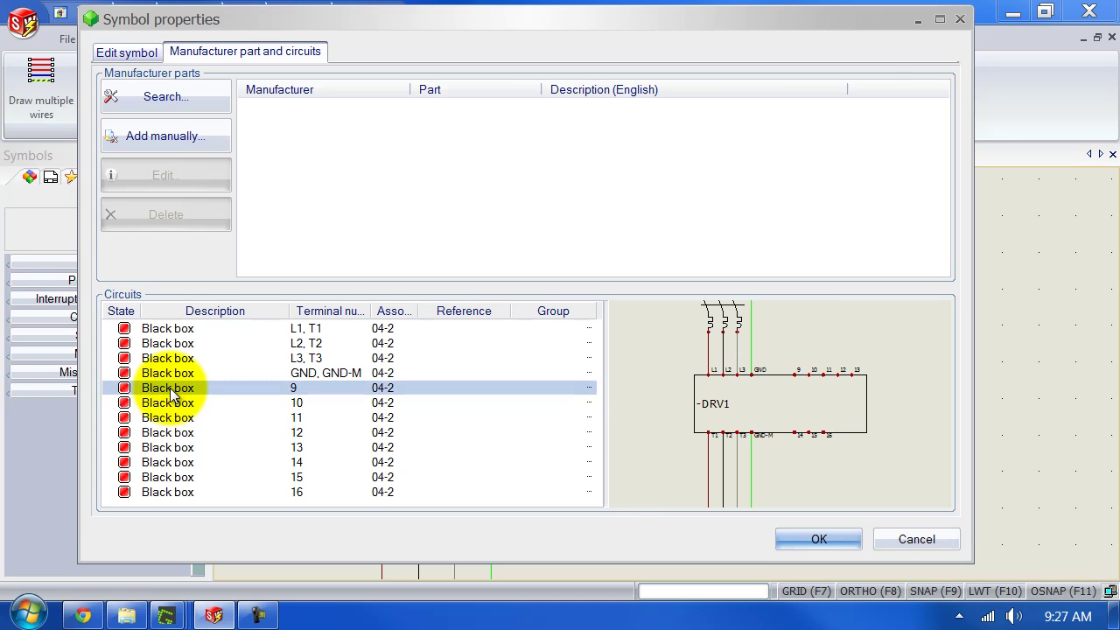
{"action": "left_click", "coordinate": [168, 449], "text": "shift"}
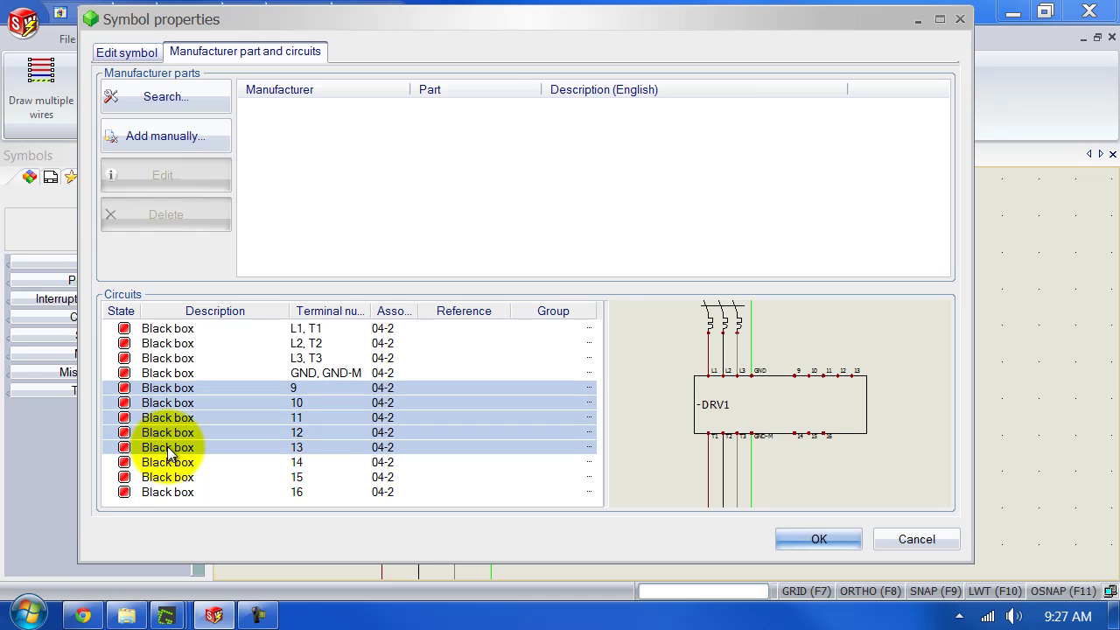
- Rename terminals 9–13 to SRC, ENBL, RUN, SPD1 and SPD2
{"action": "right_click", "coordinate": [167, 446]}
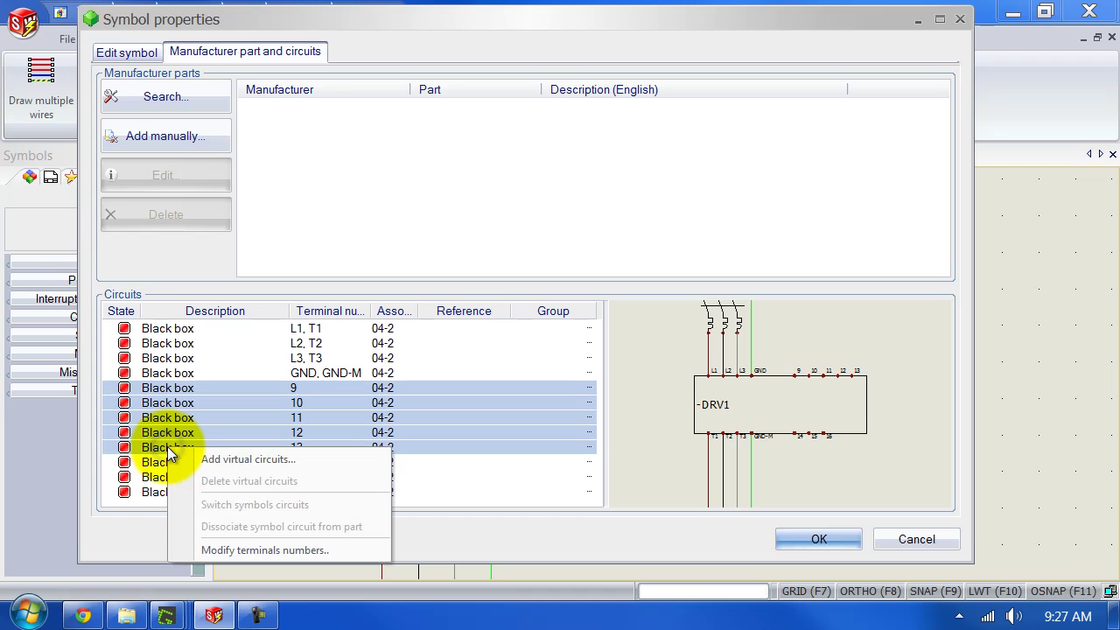
{"action": "left_click", "coordinate": [197, 550]}
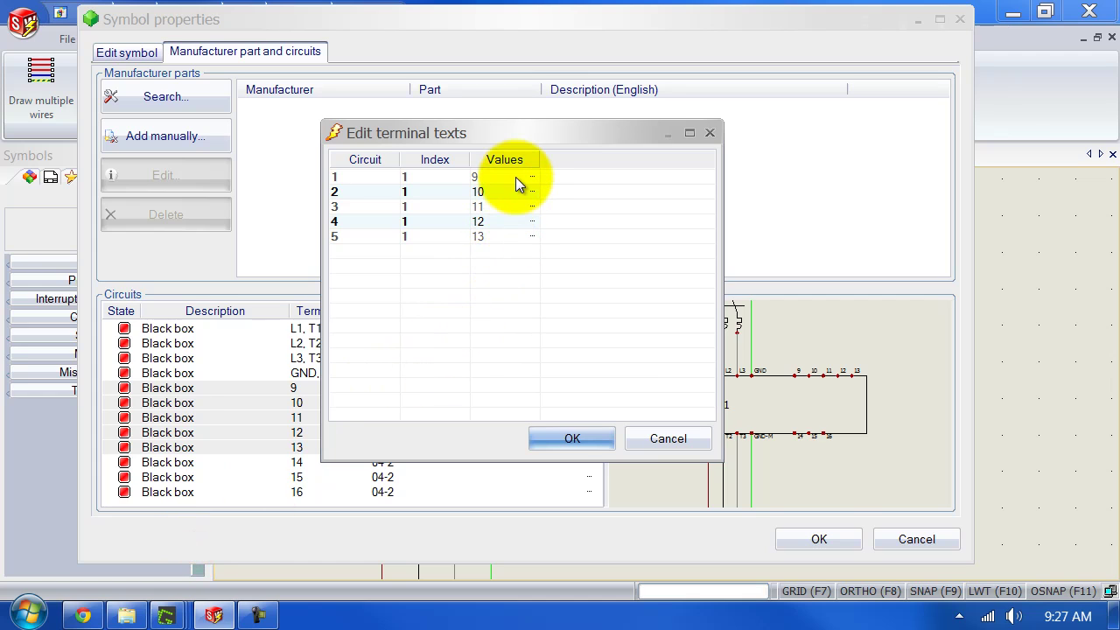
{"action": "double_click", "coordinate": [515, 178]}
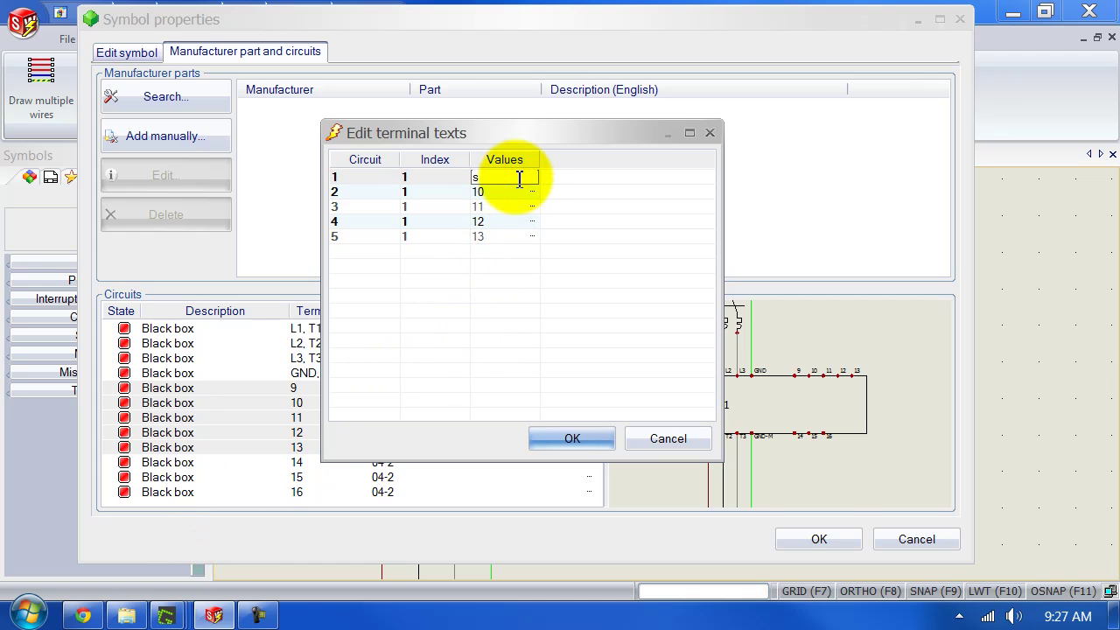
{"action": "key", "text": "Return"}
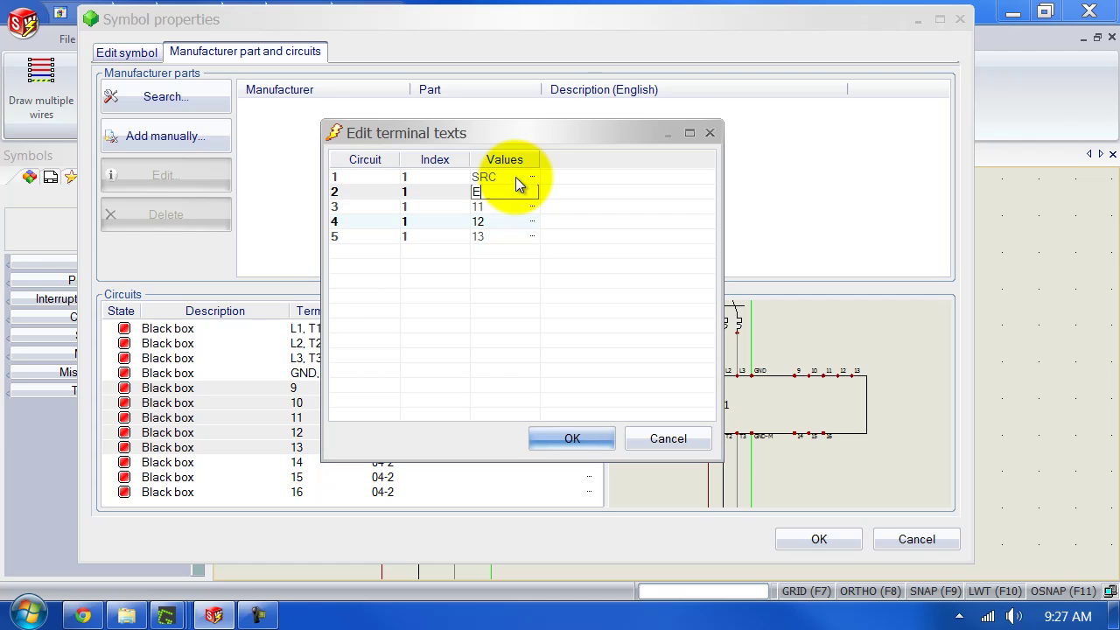
{"action": "key", "text": "Return"}
{"action": "type", "text": "RUN"}
{"action": "key", "text": "Return"}
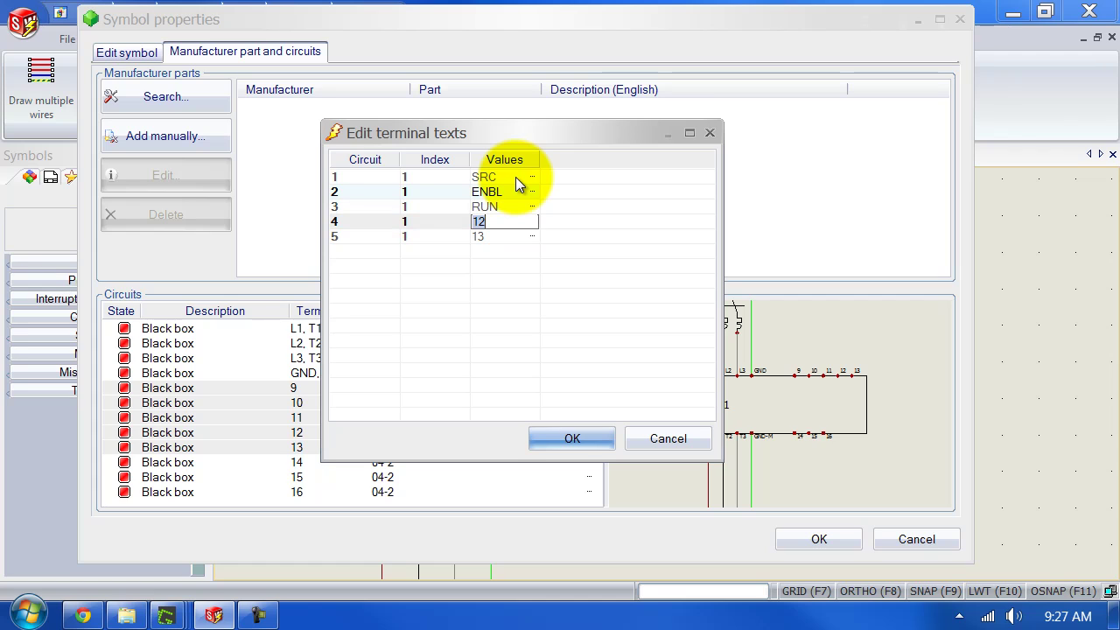
{"action": "type", "text": "SPD1"}
{"action": "key", "text": "Return"}
{"action": "type", "text": "SPD2"}
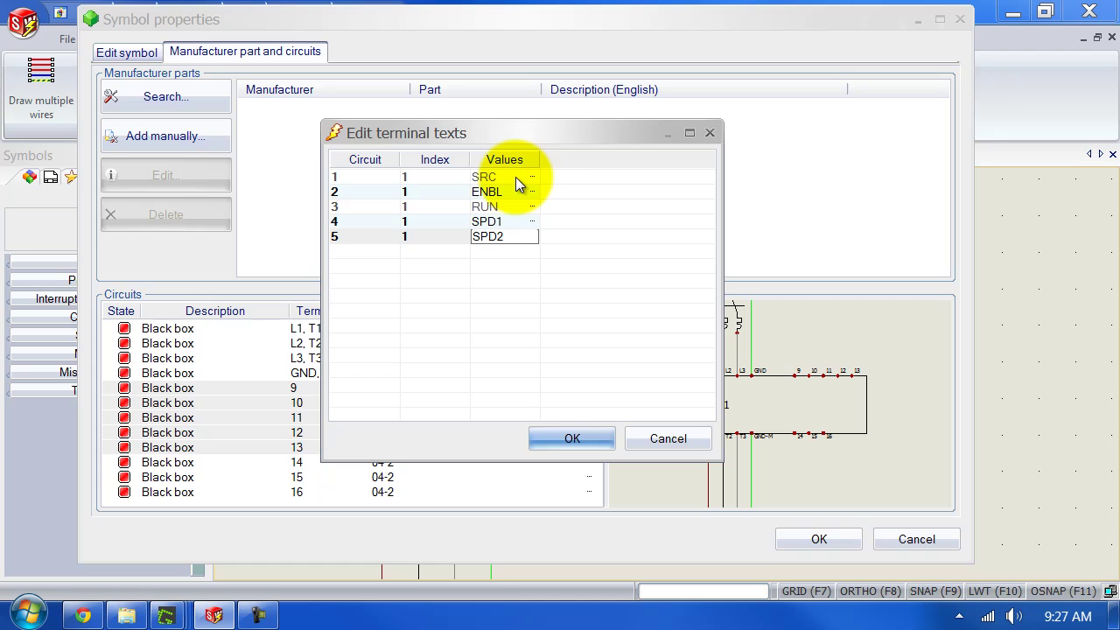
{"action": "left_click", "coordinate": [583, 437]}
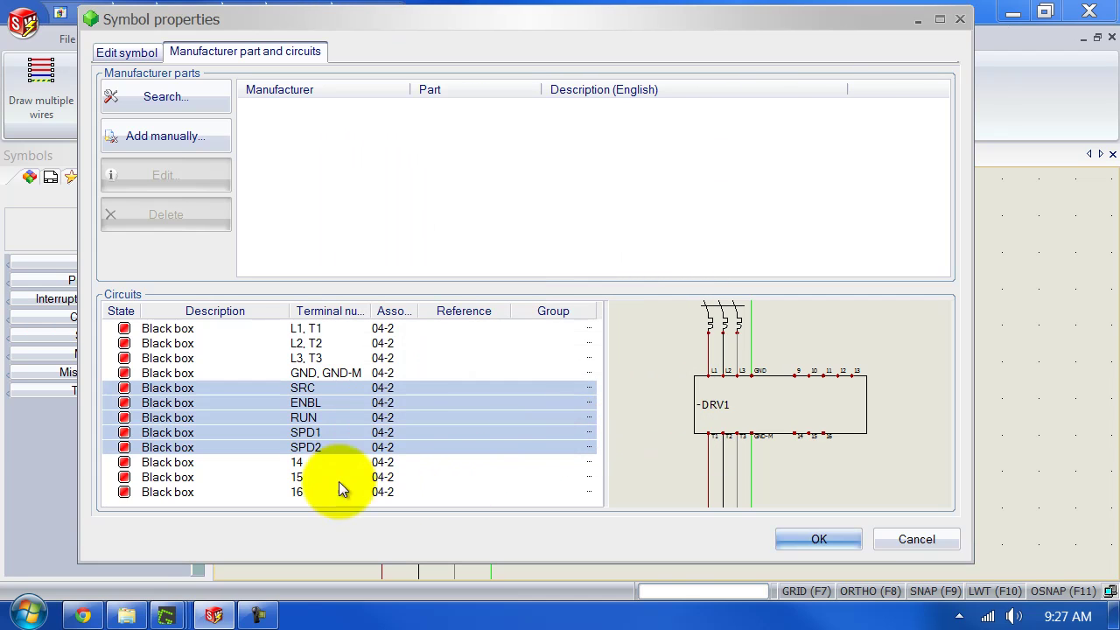
{"action": "left_click", "coordinate": [322, 462]}
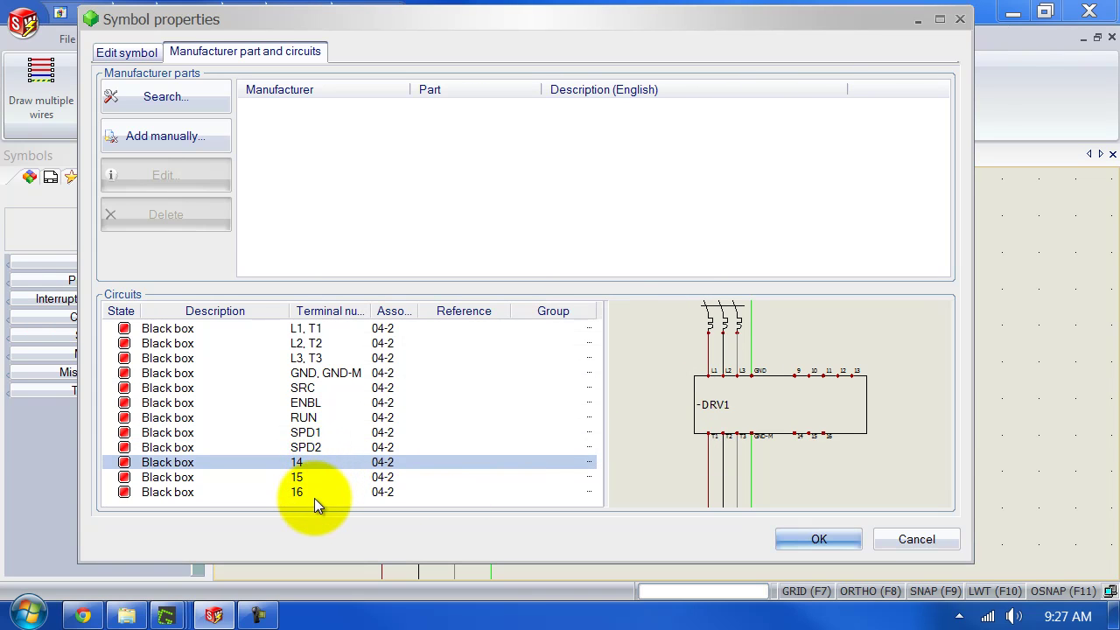
- Rename terminals 14–16 to COM, ALRM1 and ALRM2 and apply the symbol properties
{"action": "left_click", "coordinate": [314, 493], "text": "shift"}
{"action": "right_click", "coordinate": [314, 494]}
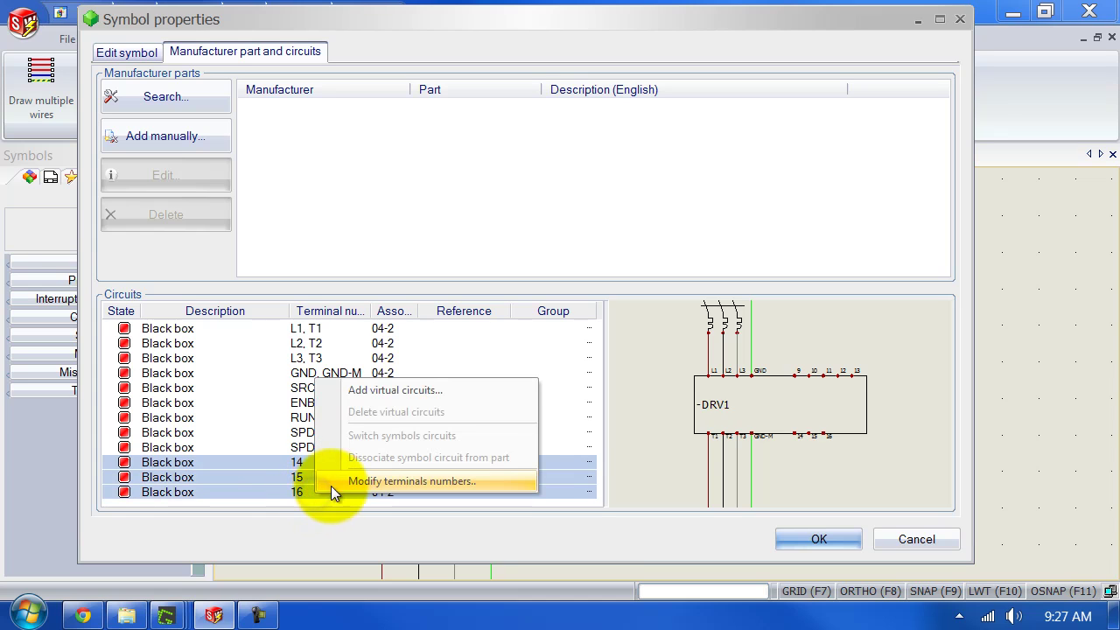
{"action": "left_click", "coordinate": [339, 486]}
{"action": "left_click", "coordinate": [530, 179]}
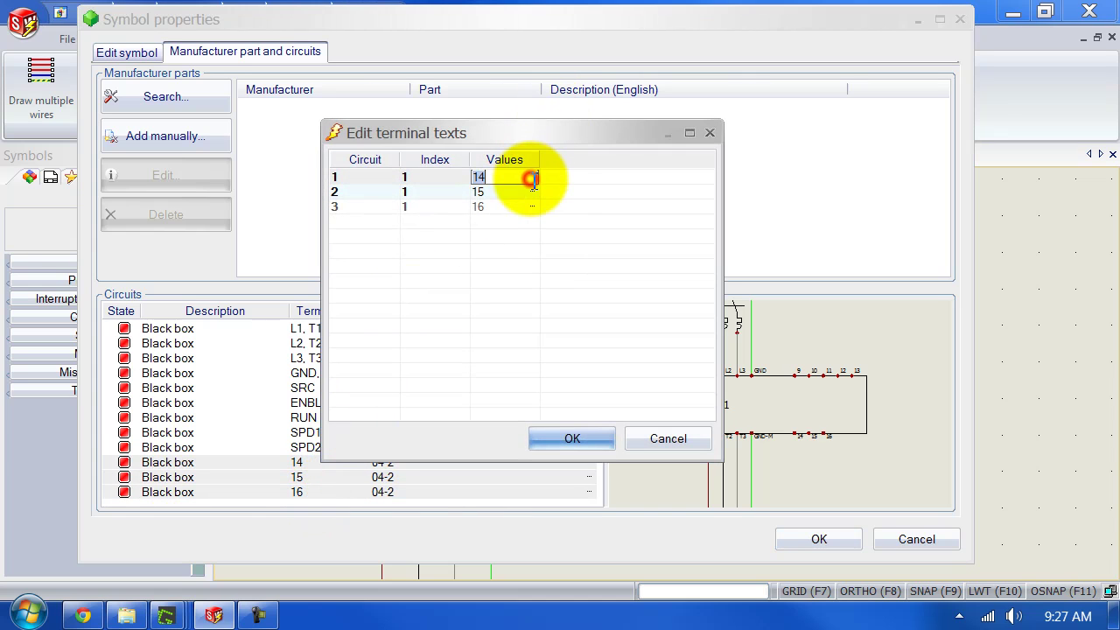
{"action": "key", "text": "Down"}
{"action": "type", "text": "A"}
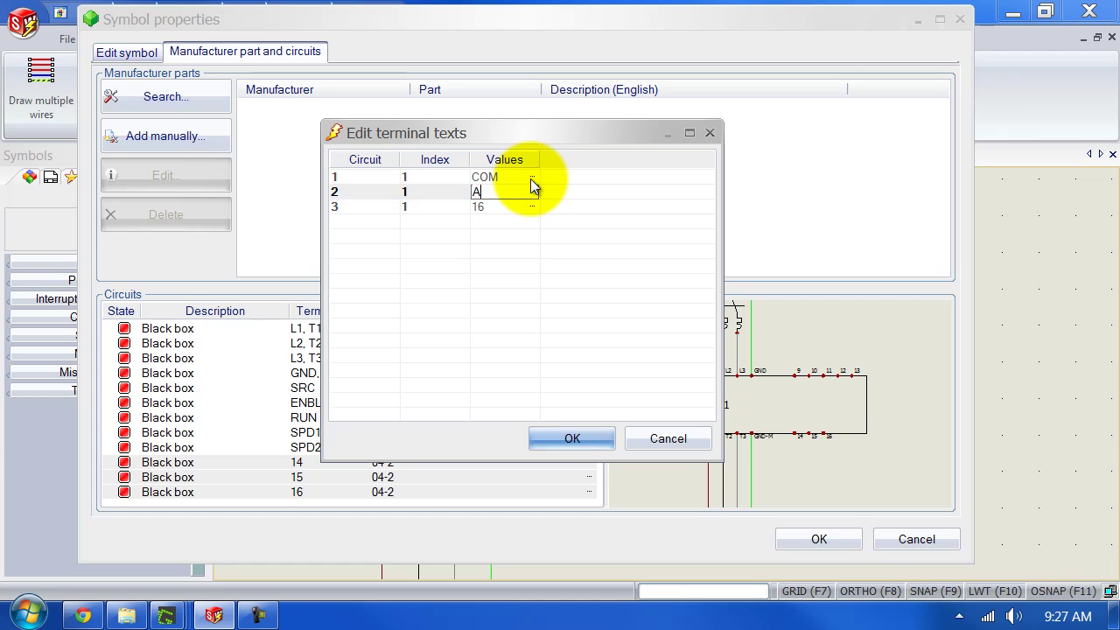
{"action": "key", "text": "Down"}
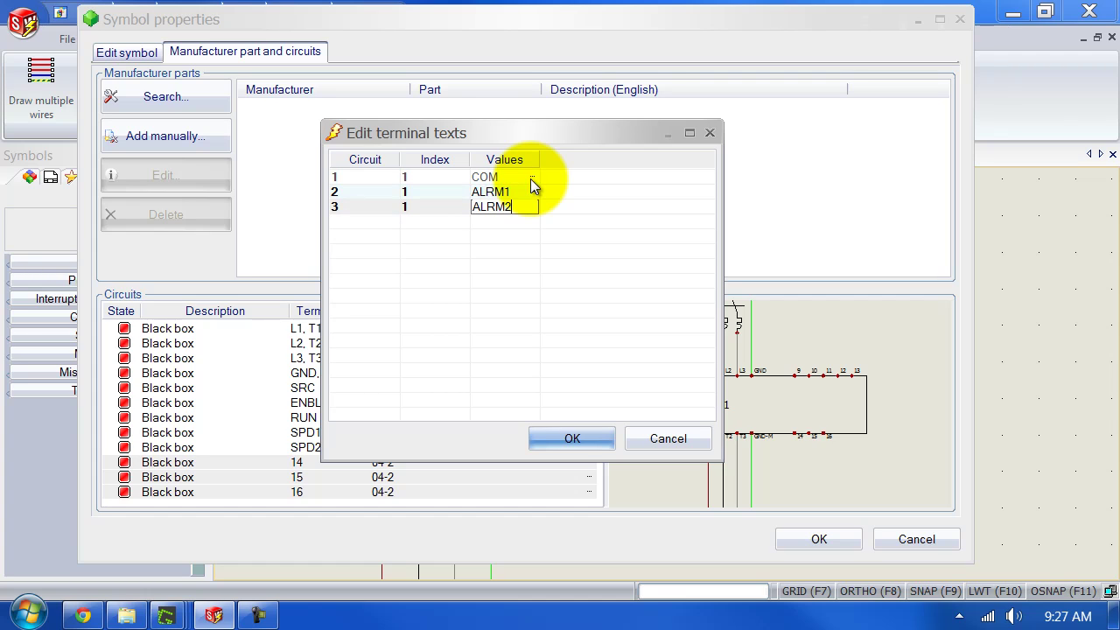
{"action": "left_click", "coordinate": [572, 439]}
{"action": "left_click", "coordinate": [847, 543]}
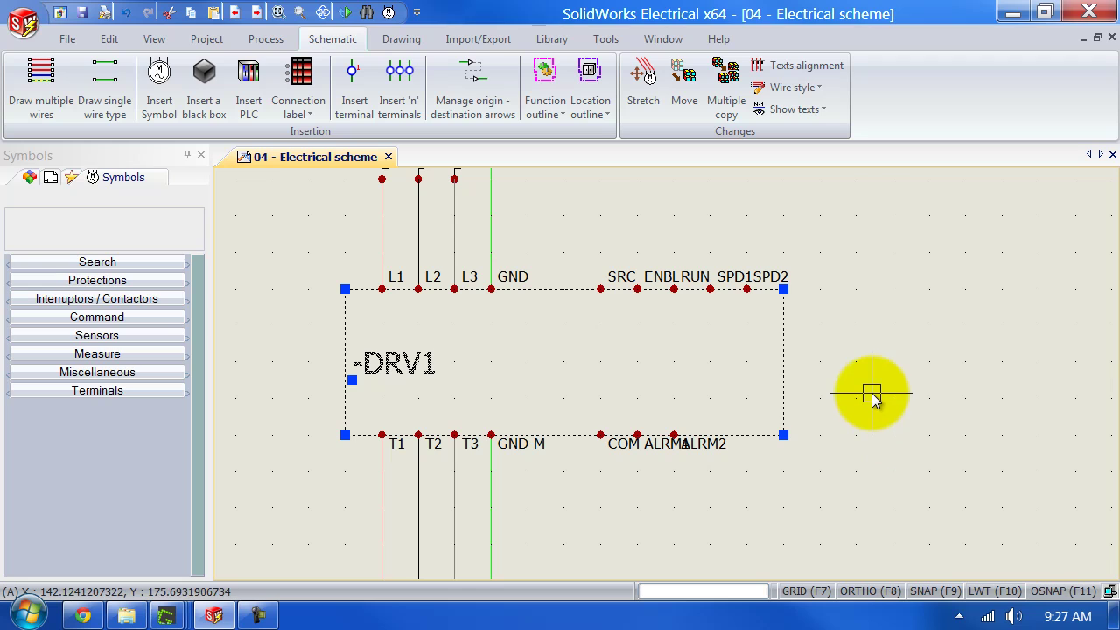
- Zoom in on the DRV1 terminals and uncheck Snap on in the drawing parameters
{"action": "left_click", "coordinate": [872, 396]}
{"action": "scroll", "coordinate": [658, 289], "scroll_direction": "up", "scroll_amount": 1}
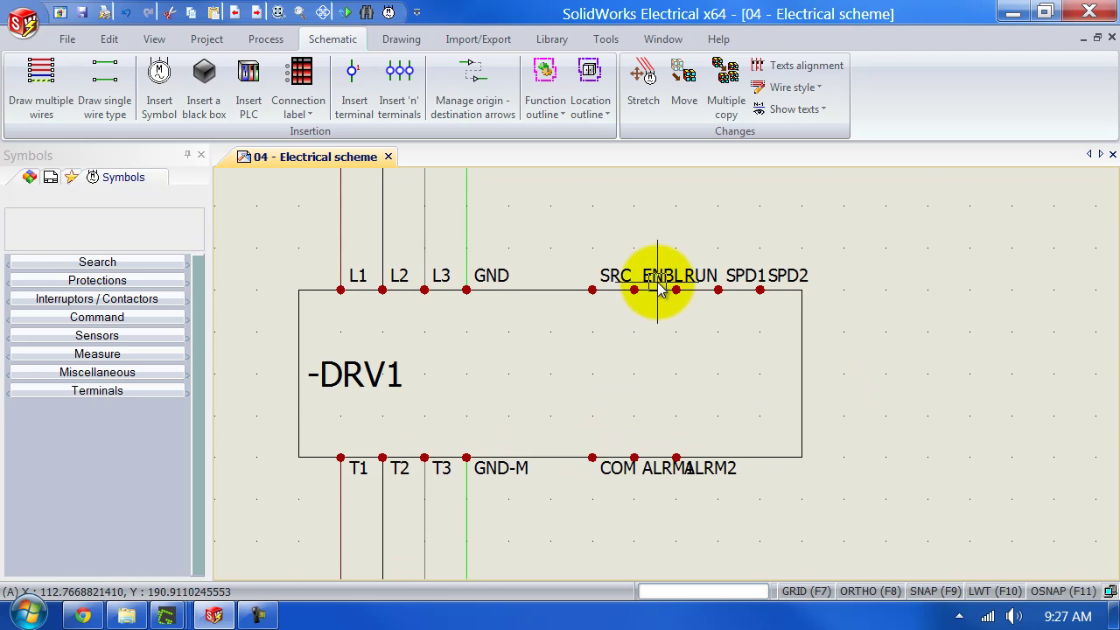
{"action": "scroll", "coordinate": [658, 289], "scroll_direction": "up", "scroll_amount": 1}
{"action": "middle_click_drag", "start_coordinate": [633, 367], "coordinate": [633, 382]}
{"action": "scroll", "coordinate": [632, 355], "scroll_direction": "up", "scroll_amount": 1}
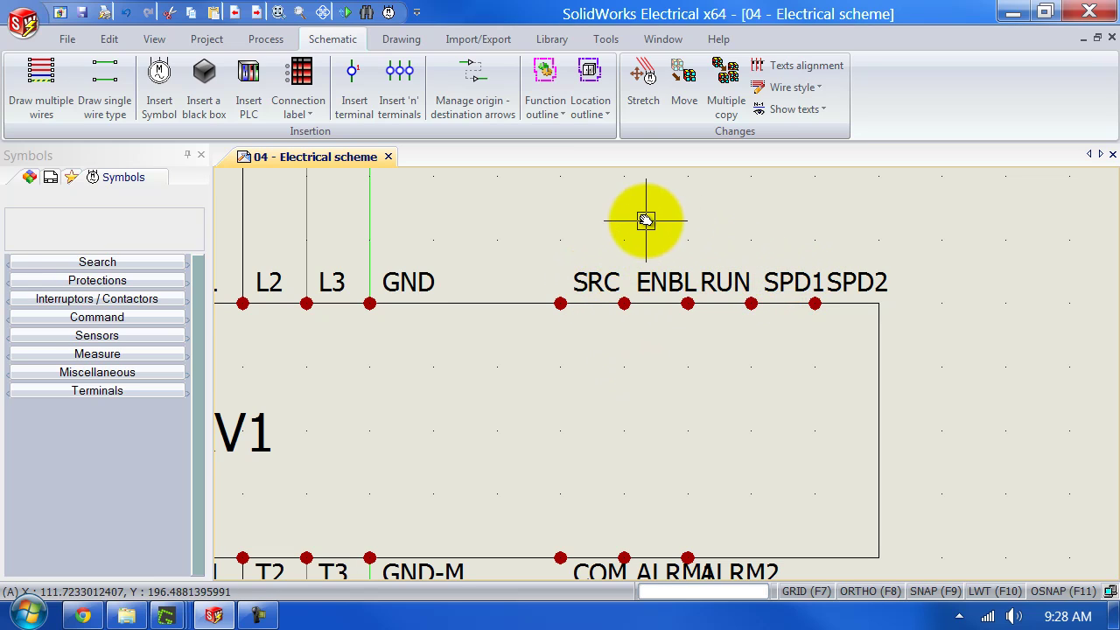
{"action": "scroll", "coordinate": [645, 432], "scroll_direction": "down", "scroll_amount": 1}
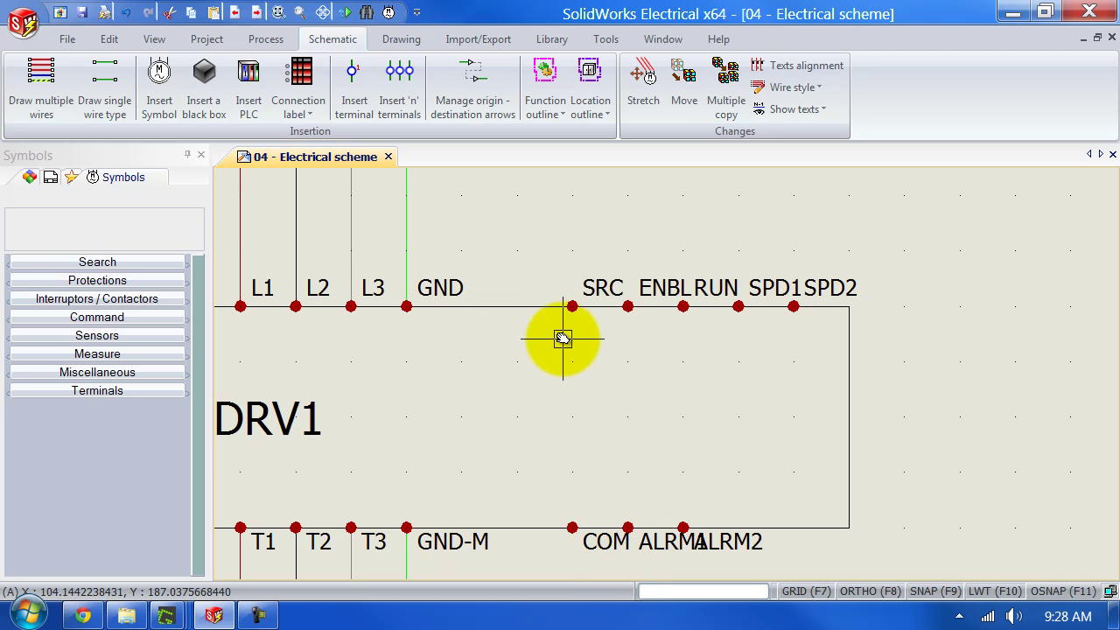
{"action": "scroll", "coordinate": [569, 249], "scroll_direction": "up", "scroll_amount": 1}
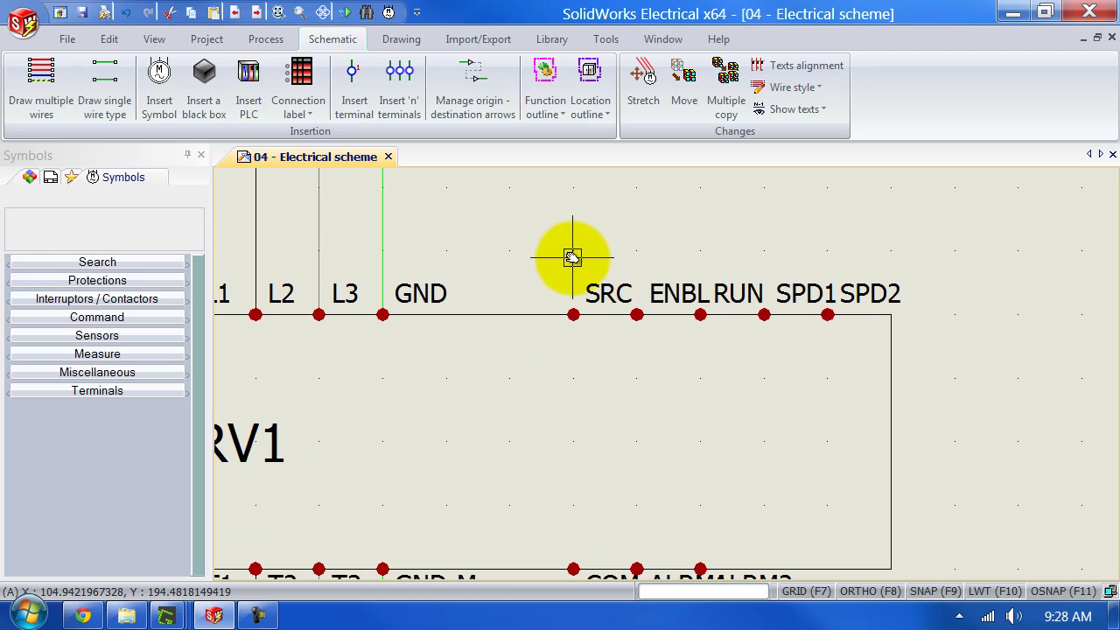
{"action": "right_click", "coordinate": [935, 591]}
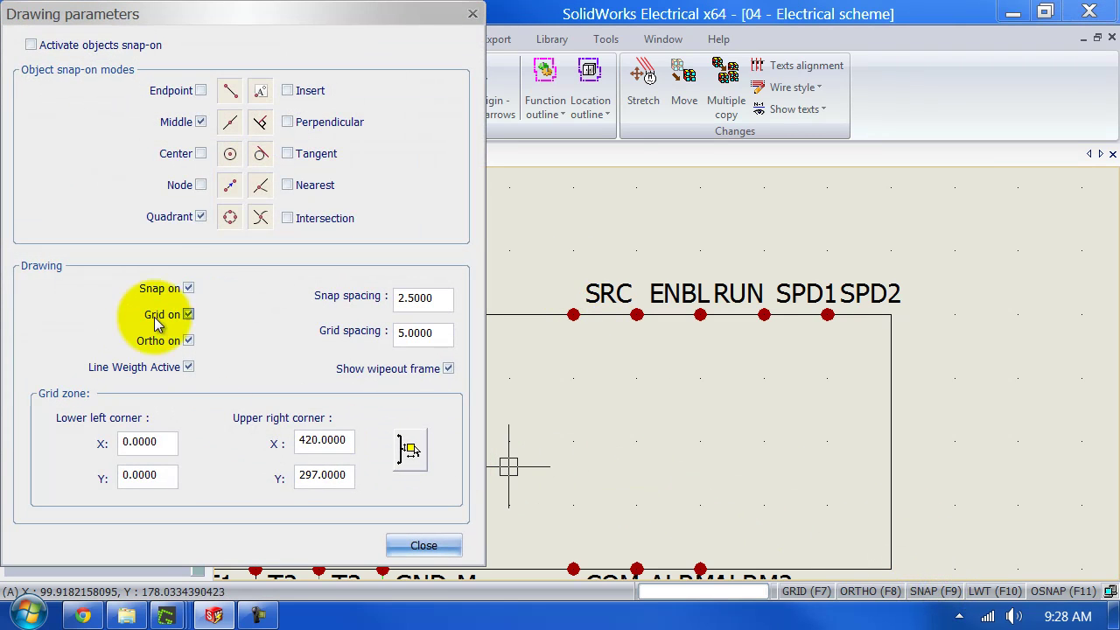
{"action": "left_click", "coordinate": [189, 290]}
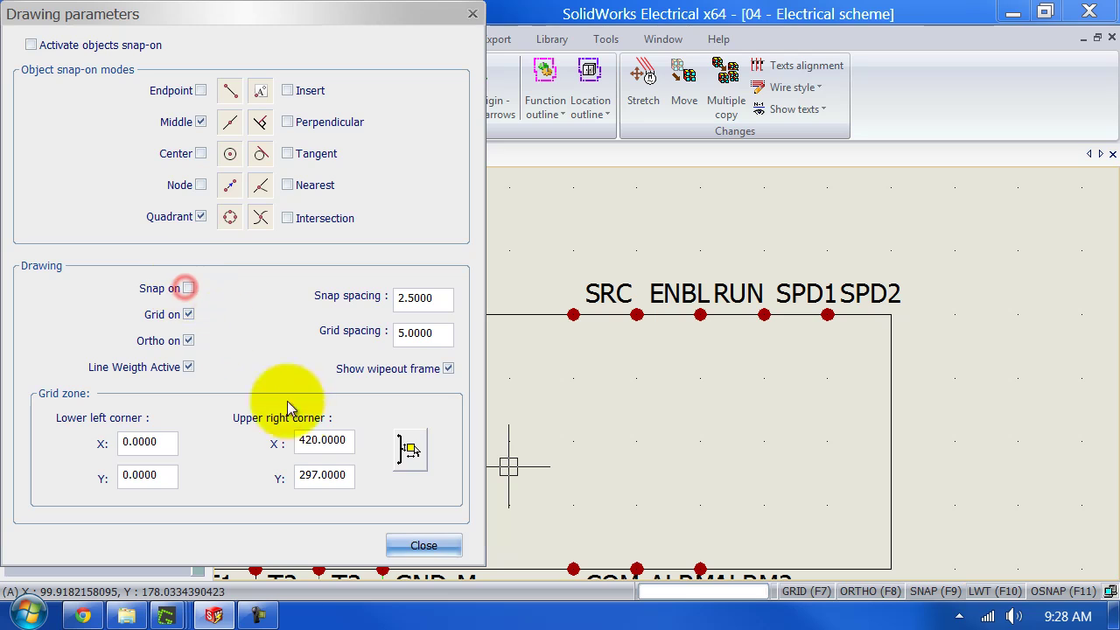
{"action": "left_click", "coordinate": [417, 548]}
{"action": "left_click_drag", "start_coordinate": [530, 252], "coordinate": [913, 339]}
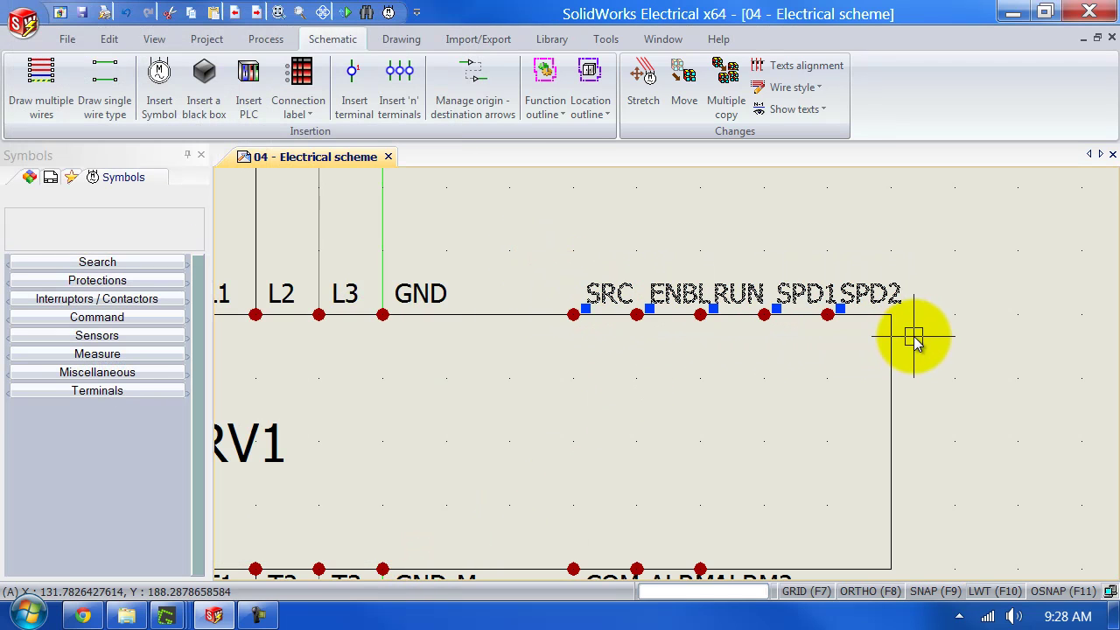
- Shift the SRC–SPD2 labels and the COM, ALRM1, ALRM2 labels left beside their terminals
{"action": "left_click", "coordinate": [604, 297]}
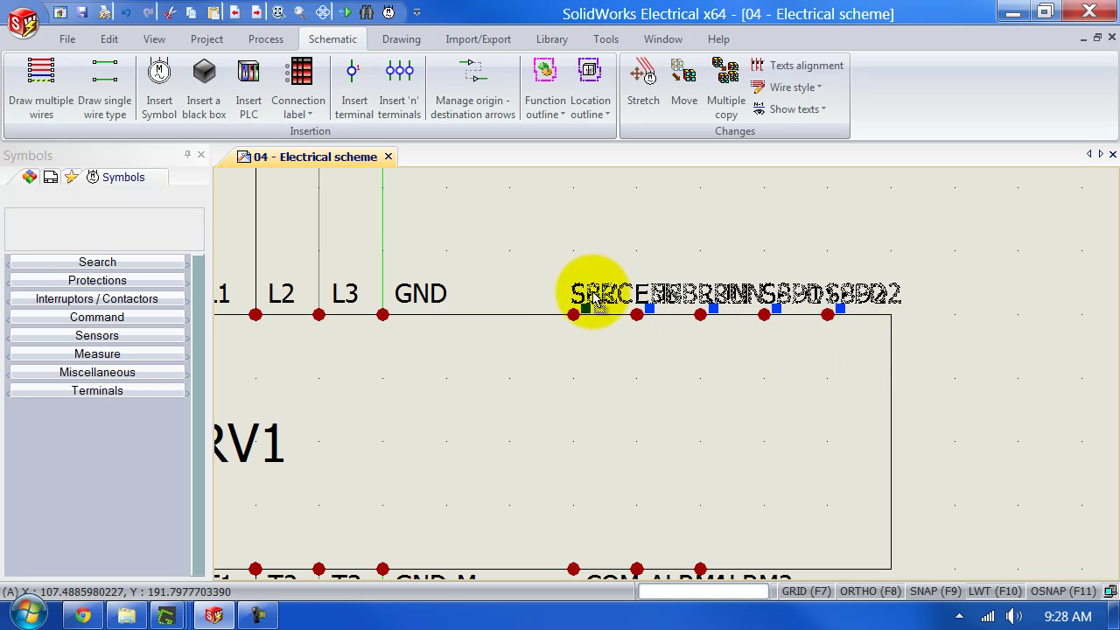
{"action": "left_click", "coordinate": [571, 301]}
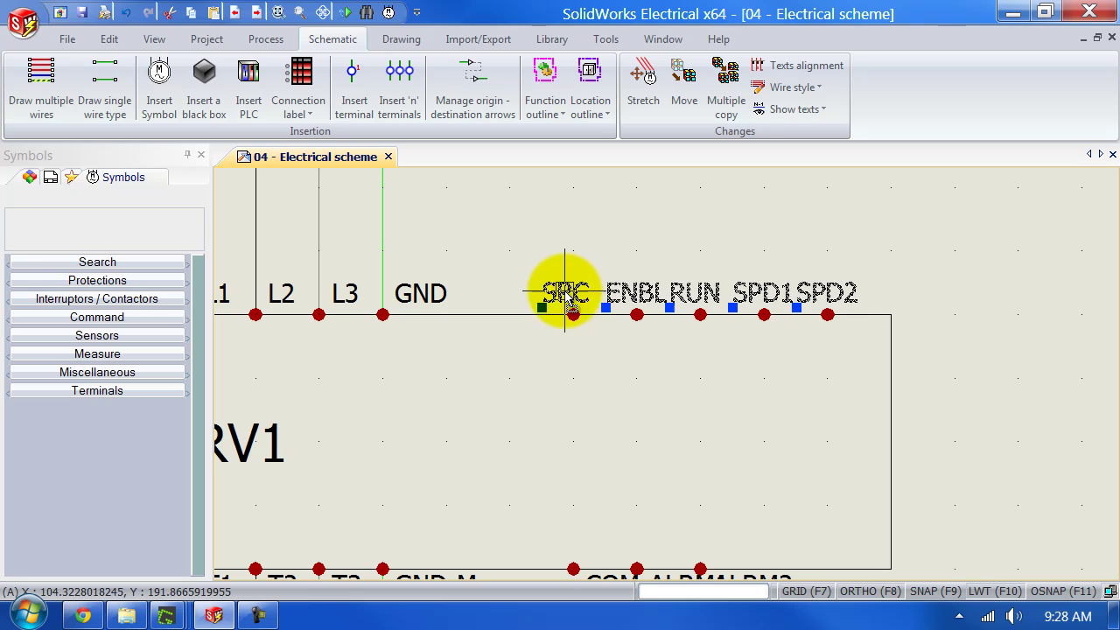
{"action": "scroll", "coordinate": [641, 470], "scroll_direction": "down", "scroll_amount": 1}
{"action": "middle_click_drag", "start_coordinate": [625, 475], "coordinate": [621, 188]}
{"action": "scroll", "coordinate": [592, 487], "scroll_direction": "up", "scroll_amount": 1}
{"action": "scroll", "coordinate": [593, 420], "scroll_direction": "down", "scroll_amount": 1}
{"action": "left_click", "coordinate": [515, 324]}
{"action": "left_click", "coordinate": [901, 425]}
{"action": "scroll", "coordinate": [600, 424], "scroll_direction": "up", "scroll_amount": 1}
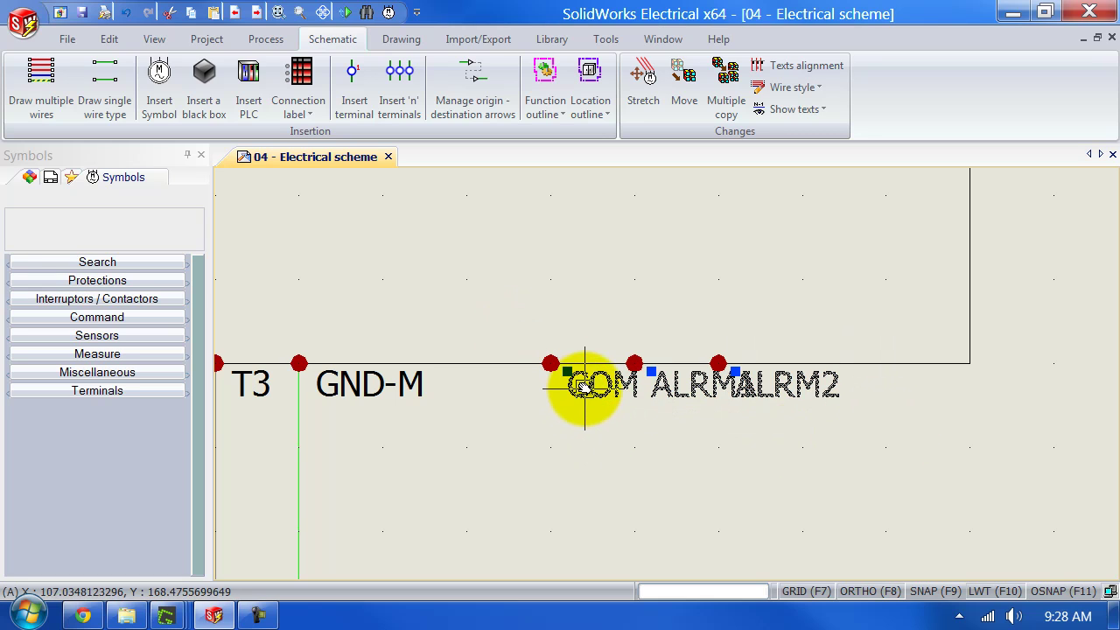
{"action": "left_click", "coordinate": [567, 371]}
{"action": "left_click", "coordinate": [518, 395]}
{"action": "left_click", "coordinate": [625, 429]}
- Move the ALRM2 label right so it no longer overlaps ALRM1
{"action": "left_click", "coordinate": [757, 391]}
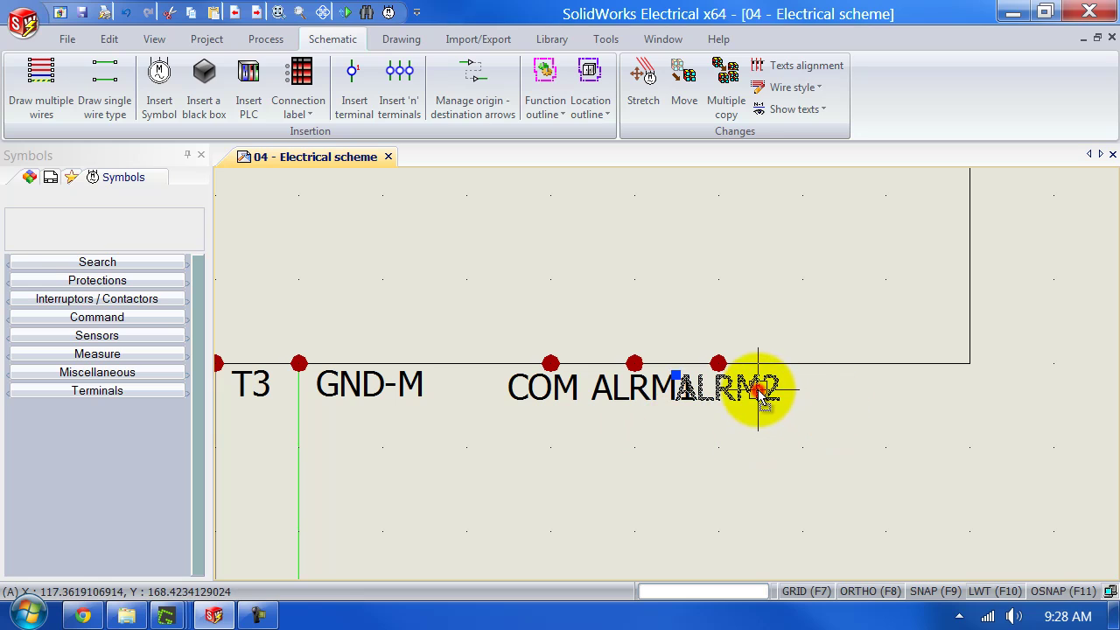
{"action": "left_click", "coordinate": [685, 83]}
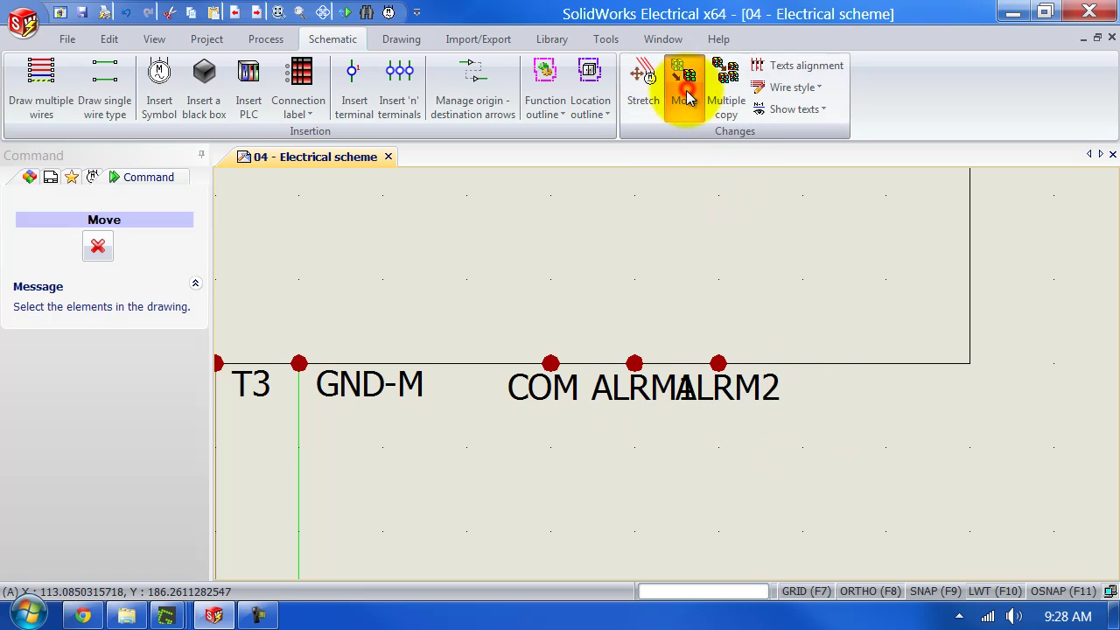
{"action": "left_click", "coordinate": [720, 388]}
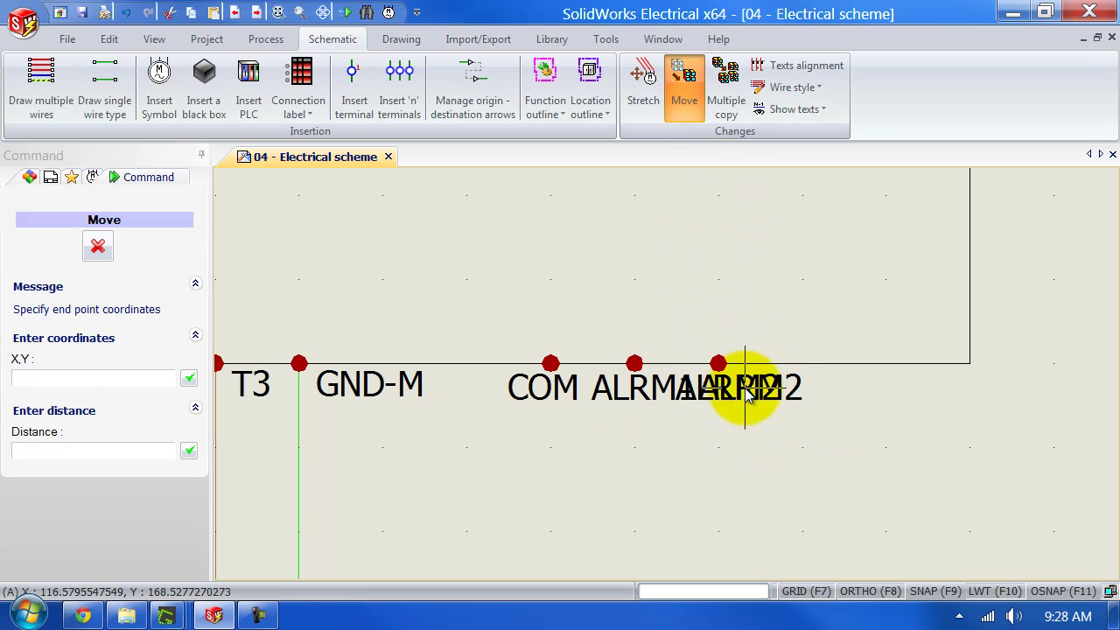
{"action": "left_click", "coordinate": [749, 391]}
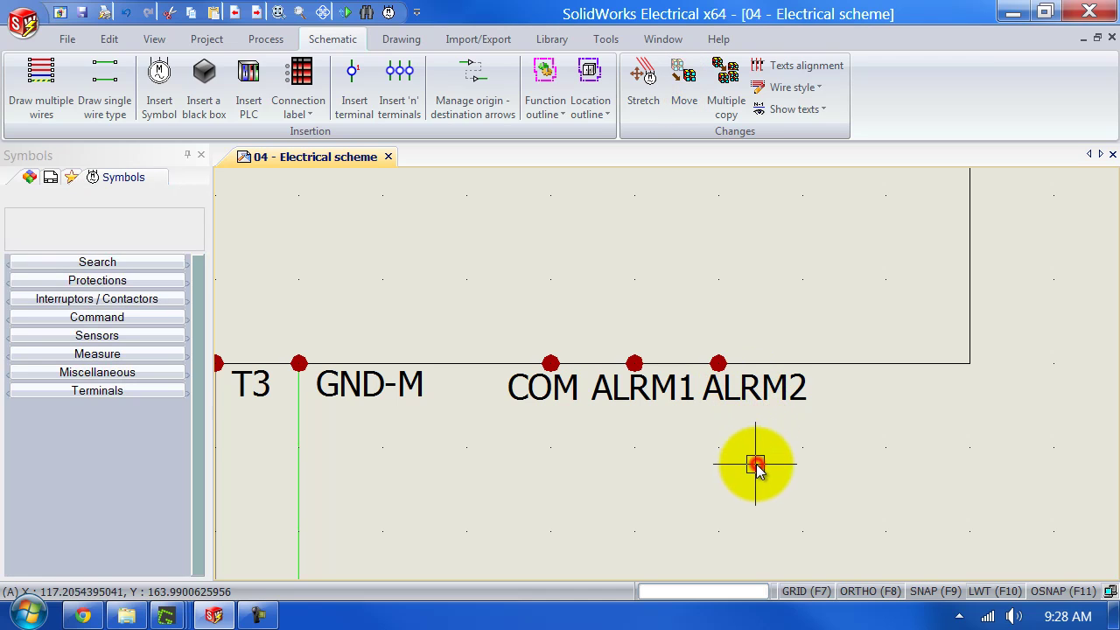
{"action": "scroll", "coordinate": [692, 308], "scroll_direction": "down", "scroll_amount": 4}
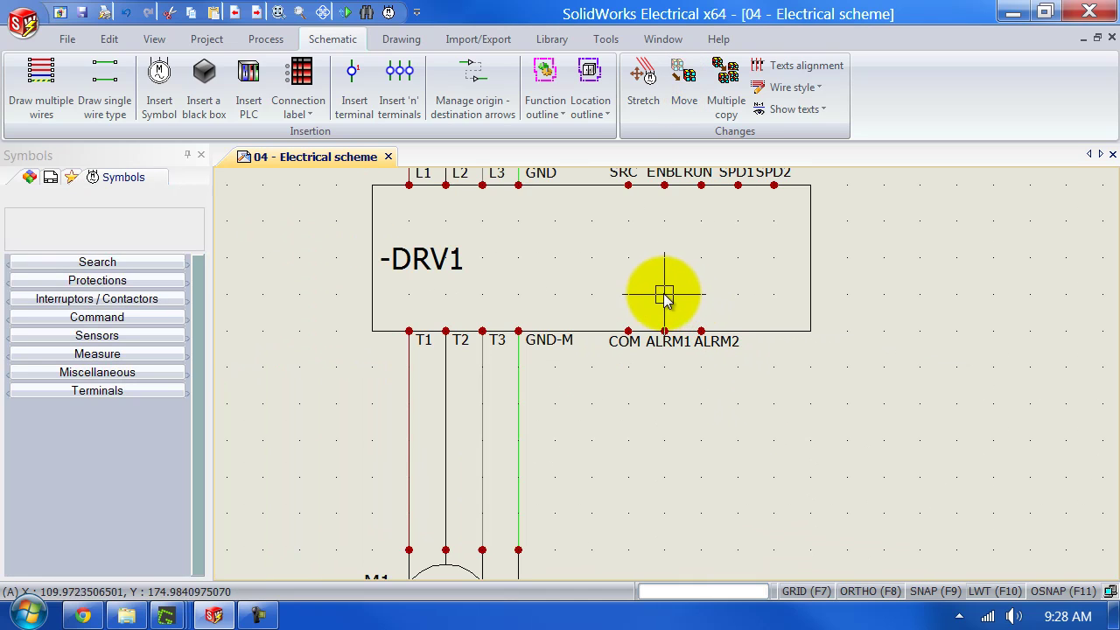
{"action": "middle_click_drag", "start_coordinate": [654, 277], "coordinate": [629, 393]}
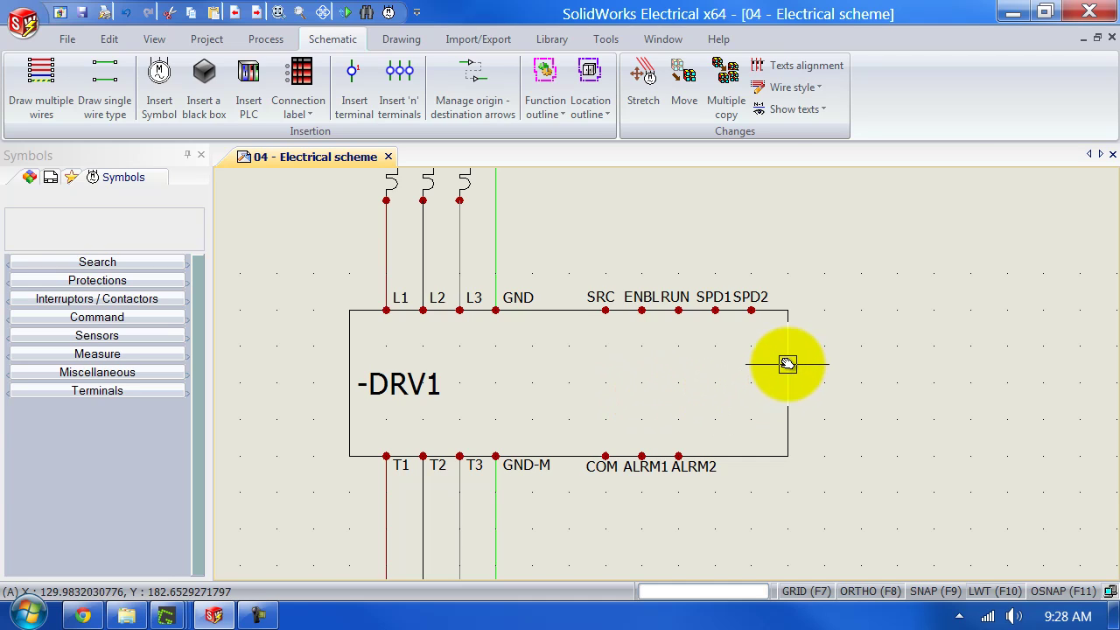
- Add the DRV1 black box to the symbol library through its Symbol menu
{"action": "right_click", "coordinate": [787, 364]}
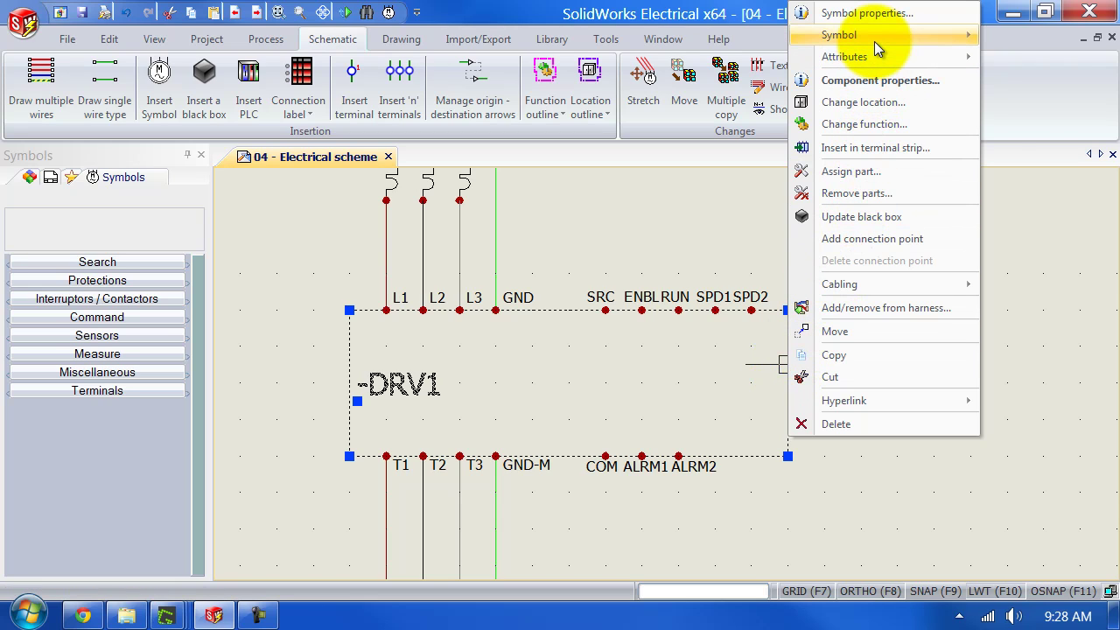
{"action": "mouse_move", "coordinate": [875, 41]}
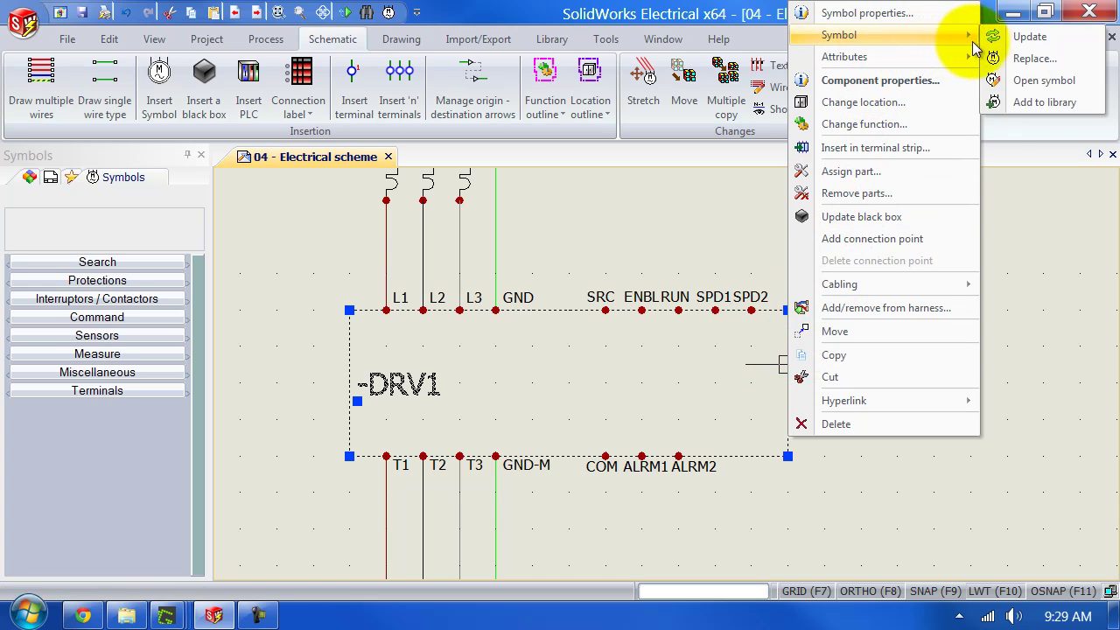
{"action": "left_click", "coordinate": [1008, 105]}
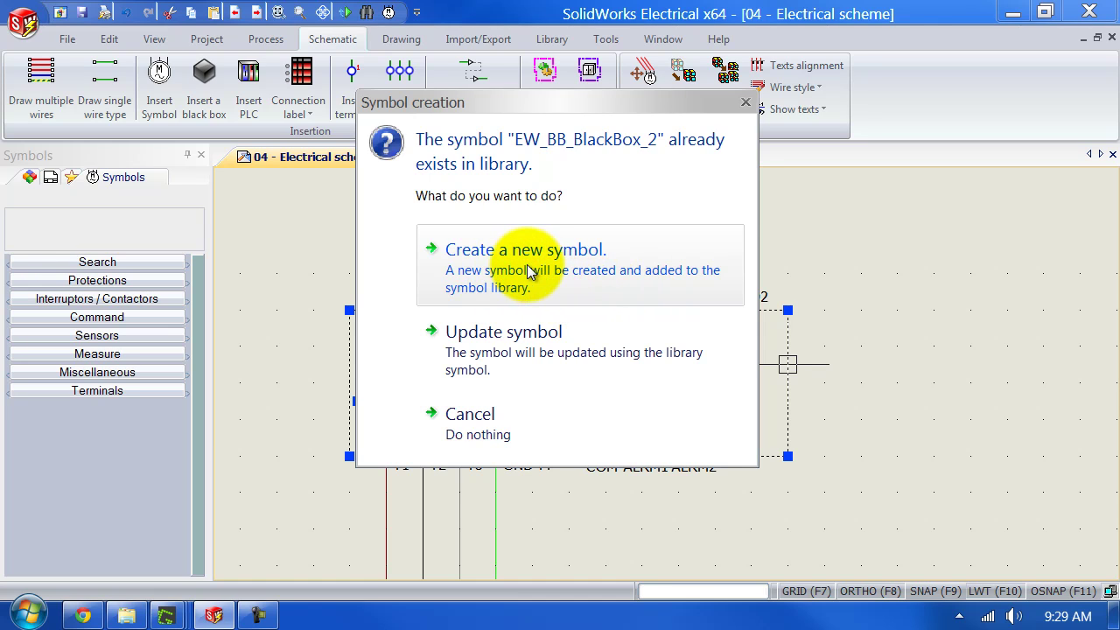
- Create a new symbol instead of updating the old one and name it MY_NEW_DRIVE
{"action": "left_click", "coordinate": [492, 267]}
{"action": "left_click_drag", "start_coordinate": [564, 210], "coordinate": [308, 67]}
{"action": "left_click", "coordinate": [549, 140]}
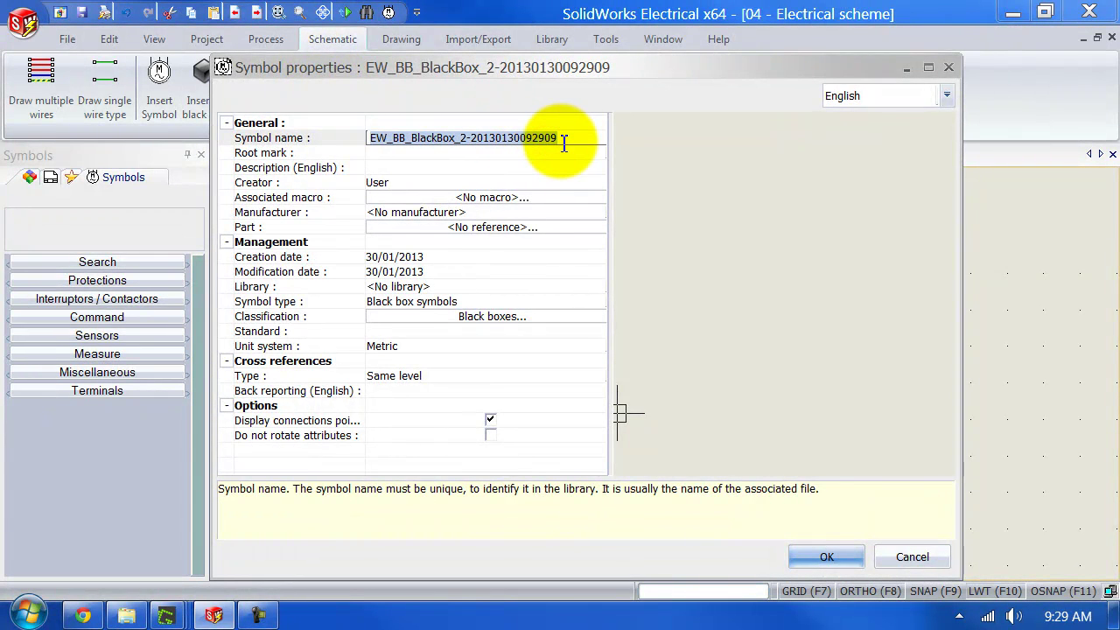
{"action": "type", "text": "MY"}
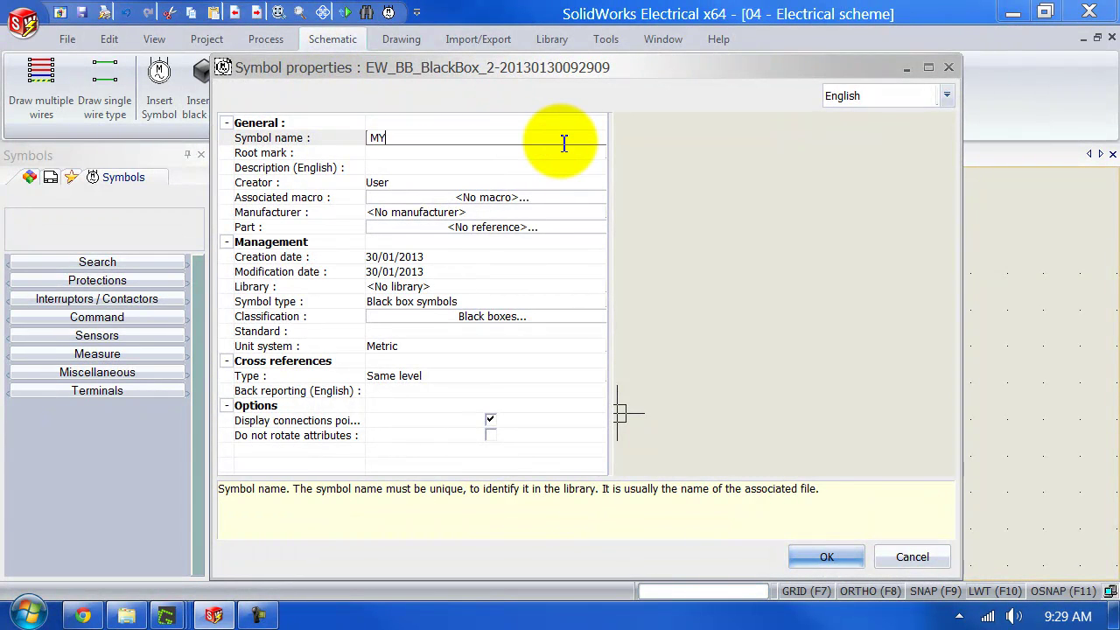
{"action": "key", "text": "BackSpace"}
{"action": "key", "text": "BackSpace"}
{"action": "key", "text": "BackSpace"}
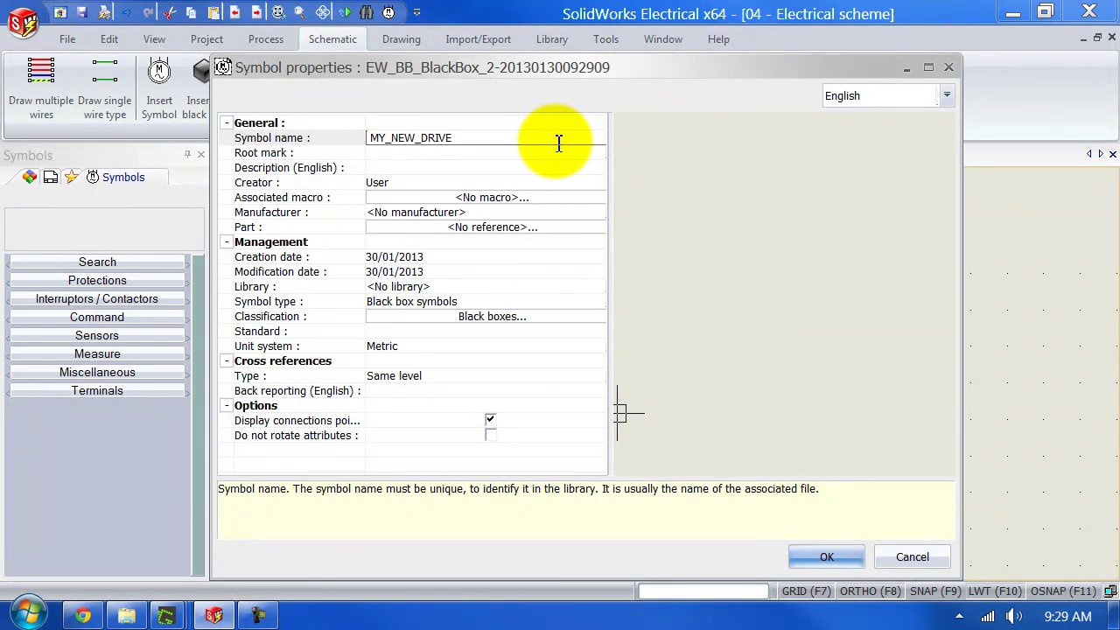
- Set the new symbol's type to Multiwire symbols
{"action": "left_click", "coordinate": [415, 303]}
{"action": "left_click", "coordinate": [416, 303]}
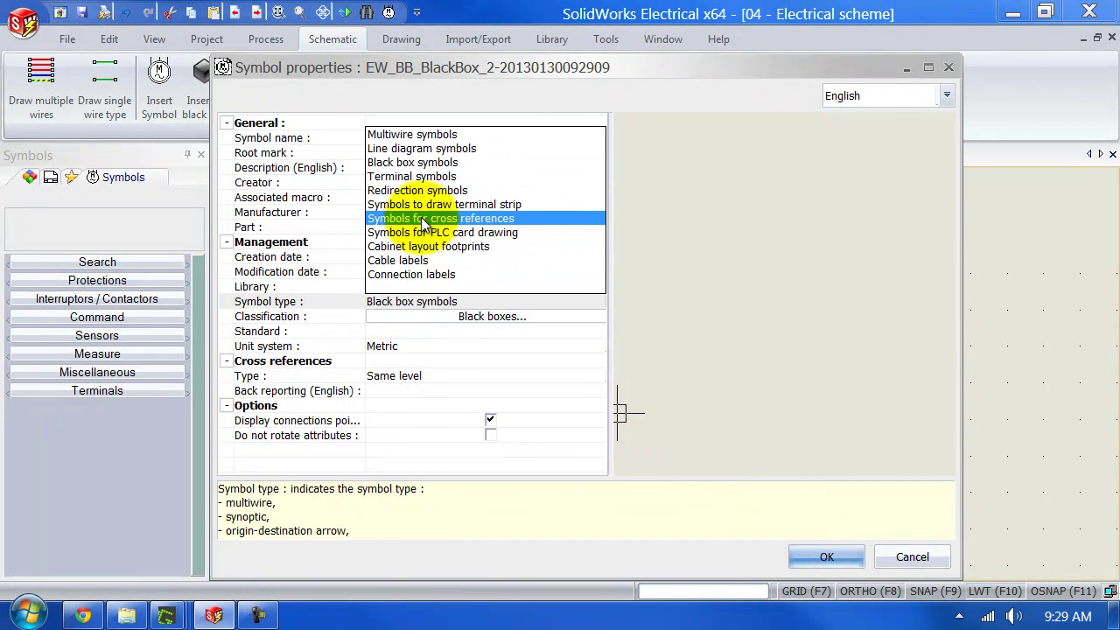
{"action": "left_click", "coordinate": [416, 140]}
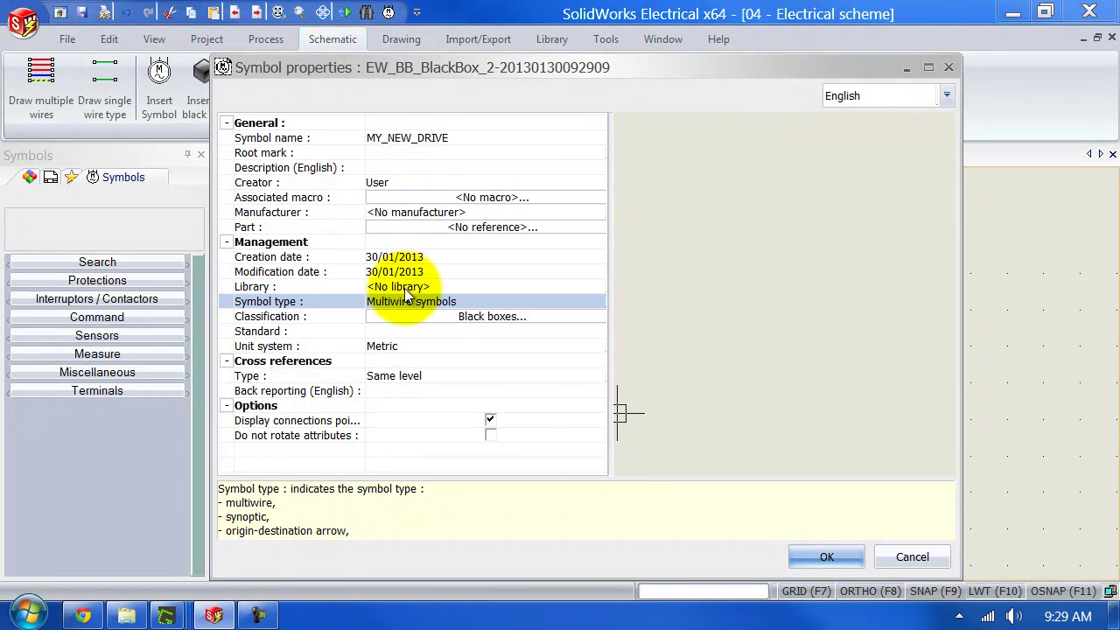
{"action": "left_click", "coordinate": [425, 316]}
- Choose Drives as the MY_NEW_DRIVE symbol's class and confirm the selection
{"action": "left_click_drag", "start_coordinate": [851, 300], "coordinate": [814, 103]}
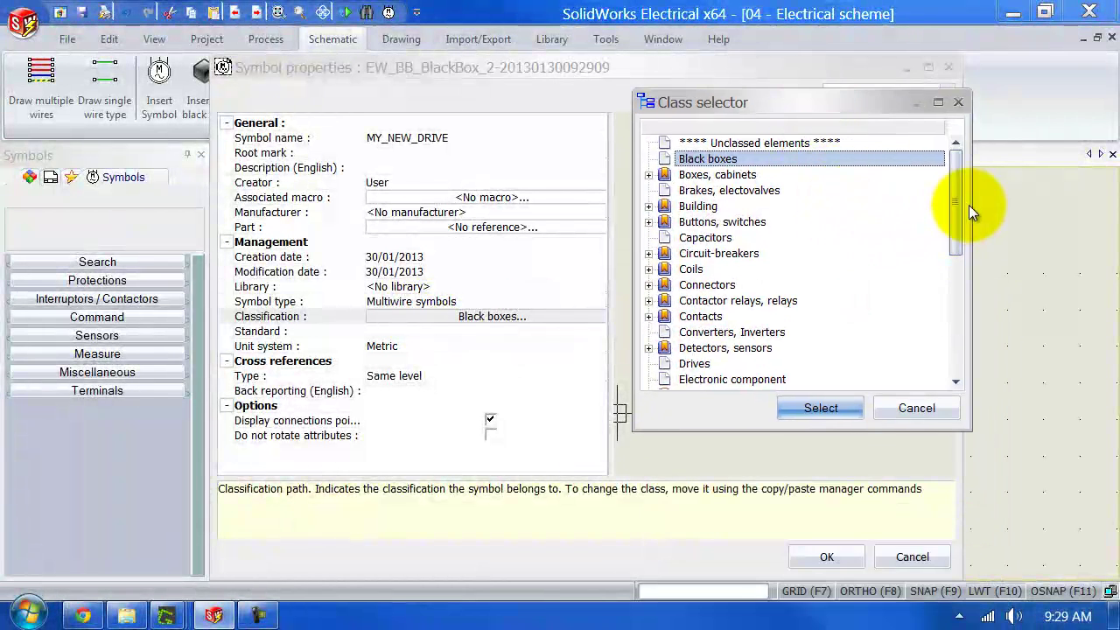
{"action": "left_click_drag", "start_coordinate": [960, 187], "coordinate": [958, 206]}
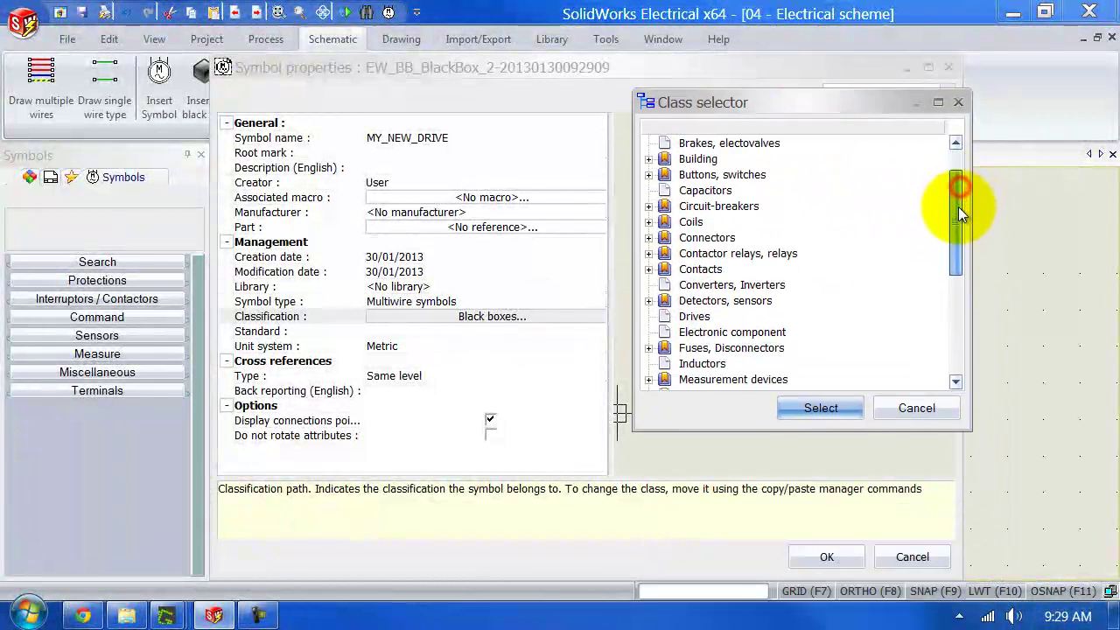
{"action": "left_click", "coordinate": [686, 317]}
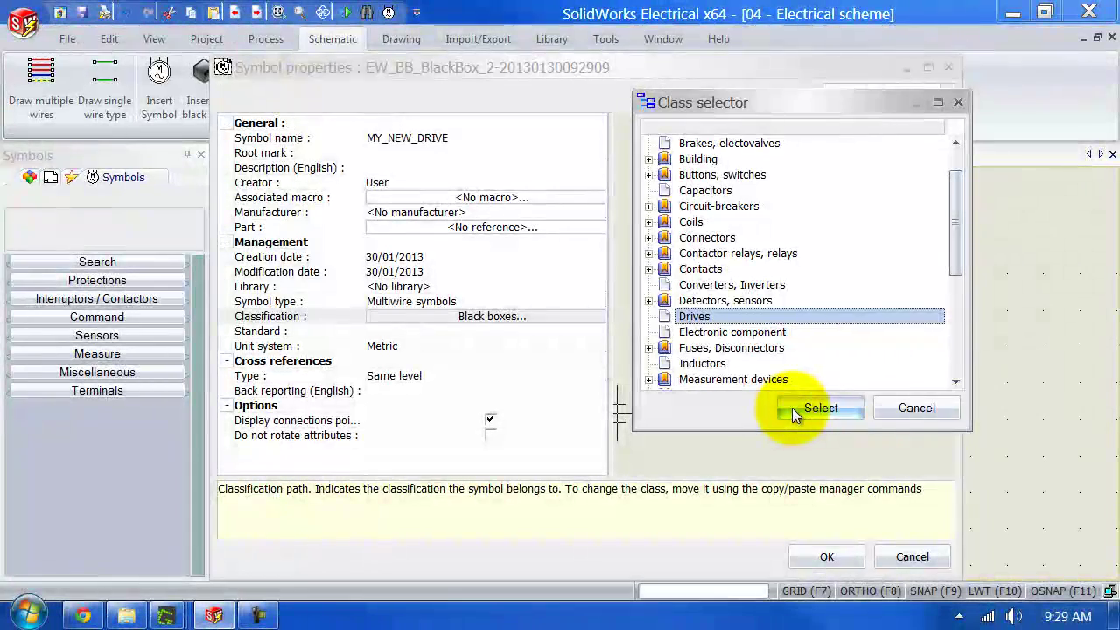
{"action": "left_click", "coordinate": [792, 408]}
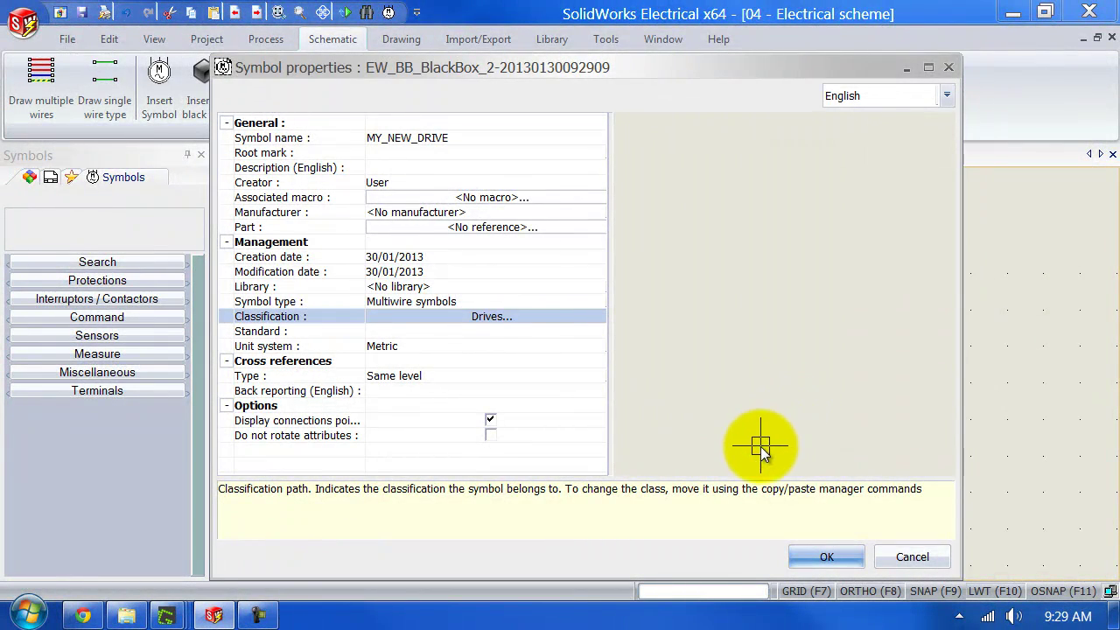